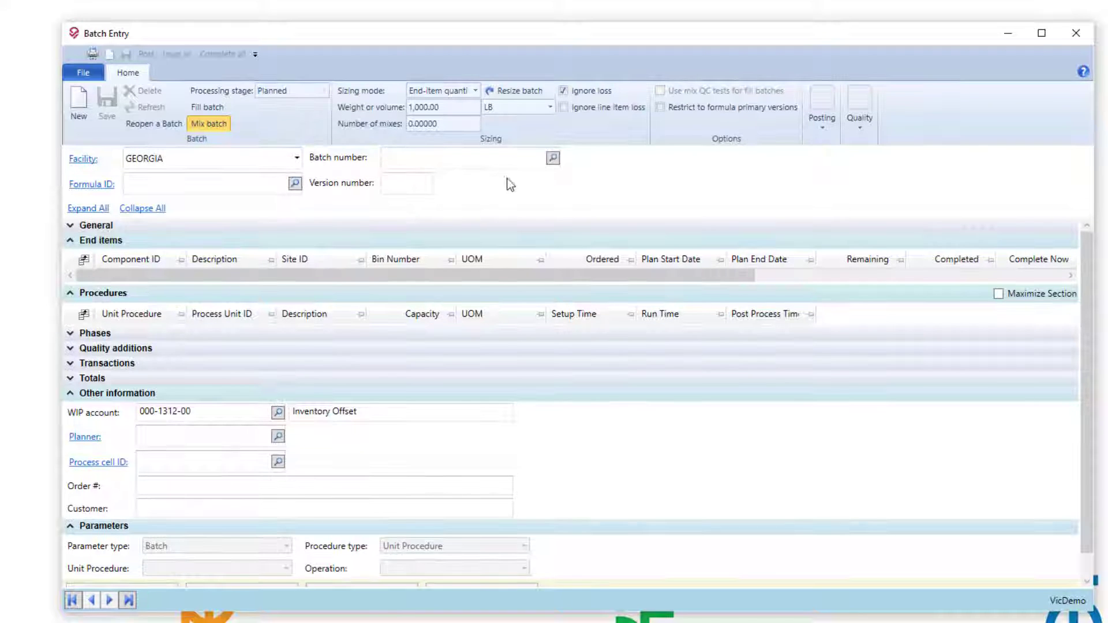
# Load batch WE-0606 from the Open Batches list into Batch Entry.
pyautogui.click(554, 161)
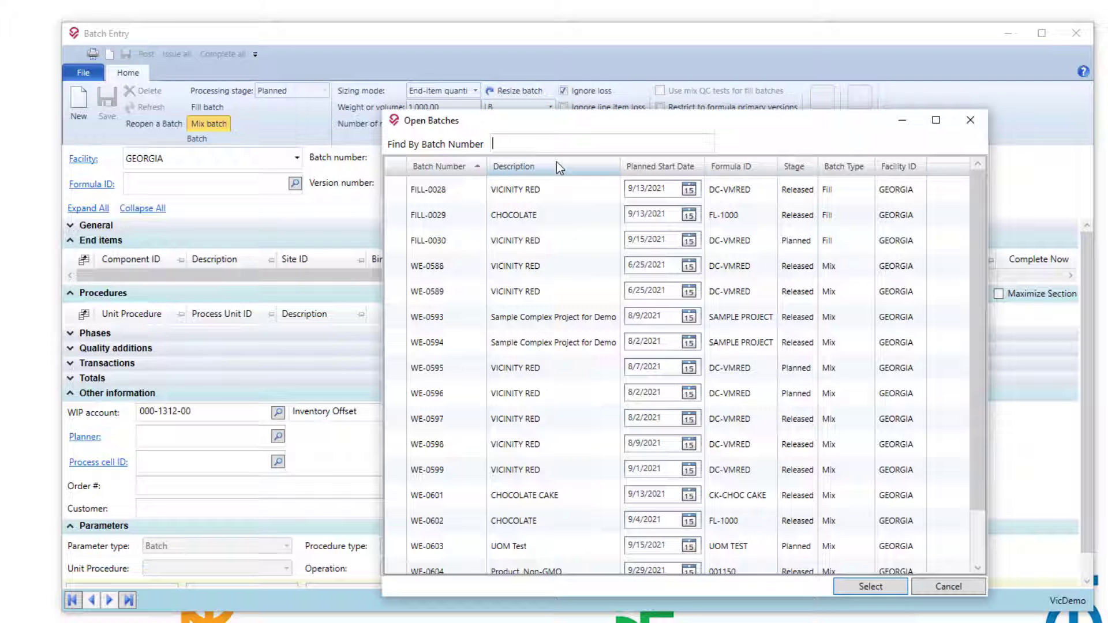
pyautogui.scroll(-1, 581, 495)
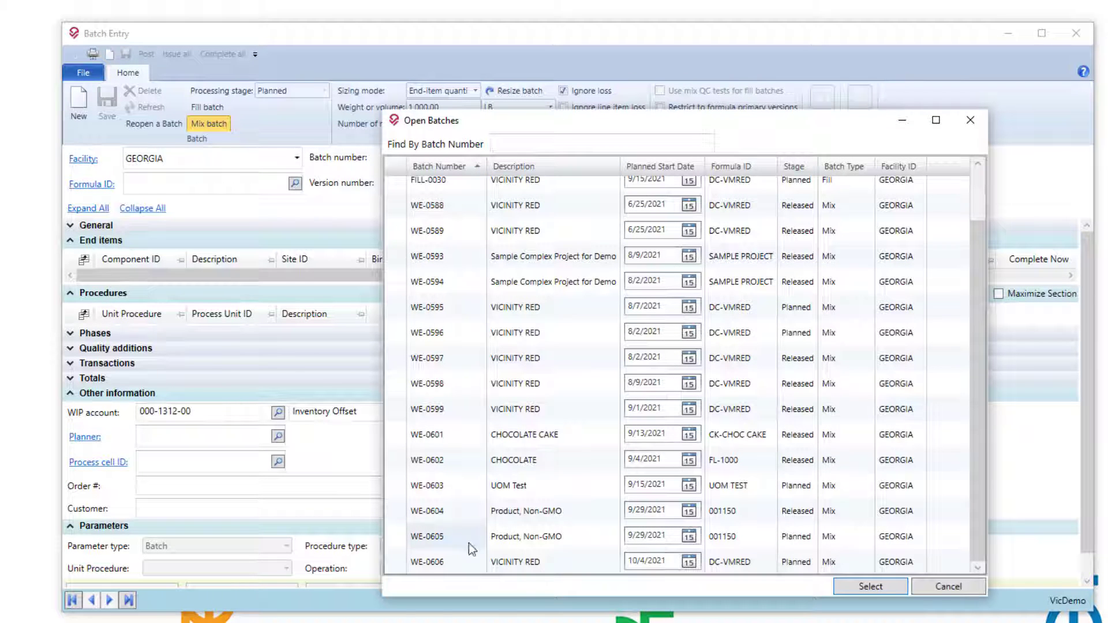
pyautogui.doubleClick(514, 563)
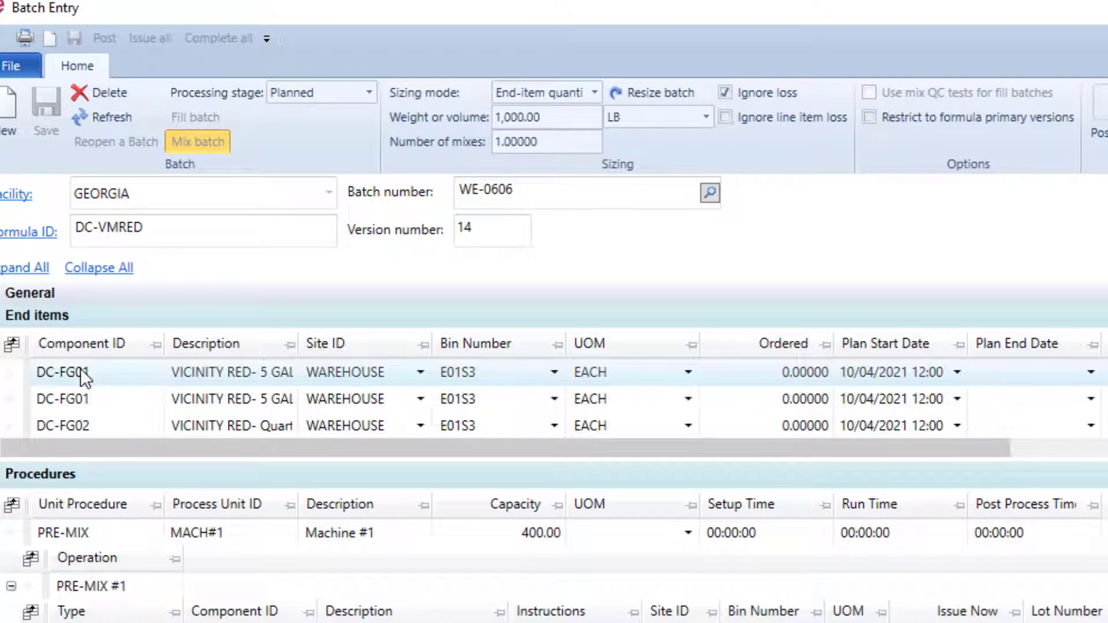
# Review the DC-FG01 and DC-FG02 end item lines and their 10/04/2021 start dates, then toggle General details.
pyautogui.click(90, 367)
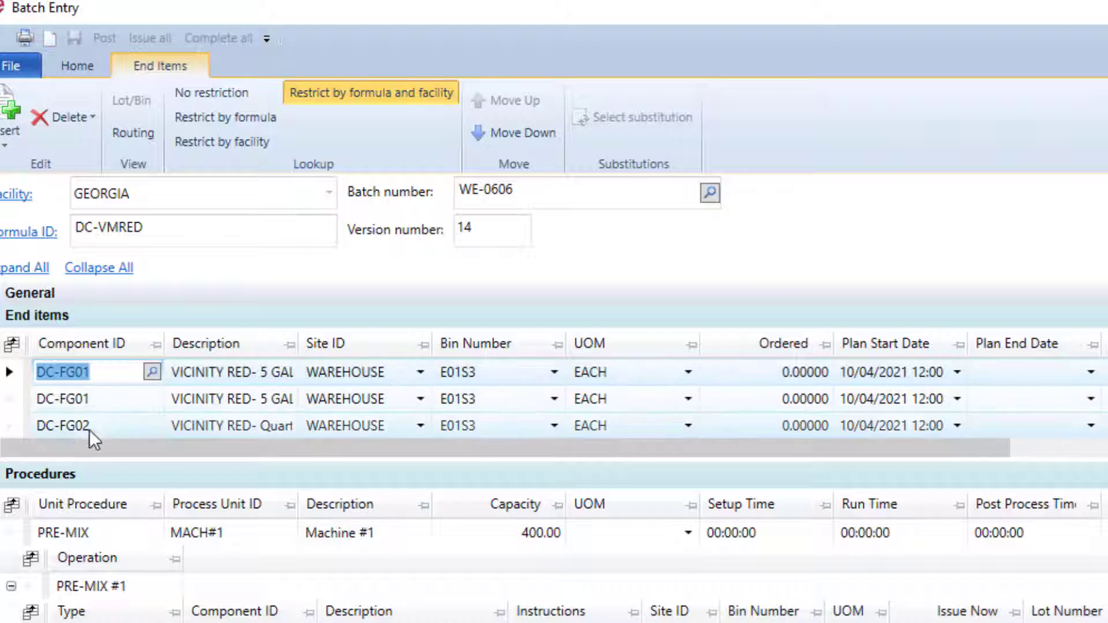
pyautogui.click(62, 428)
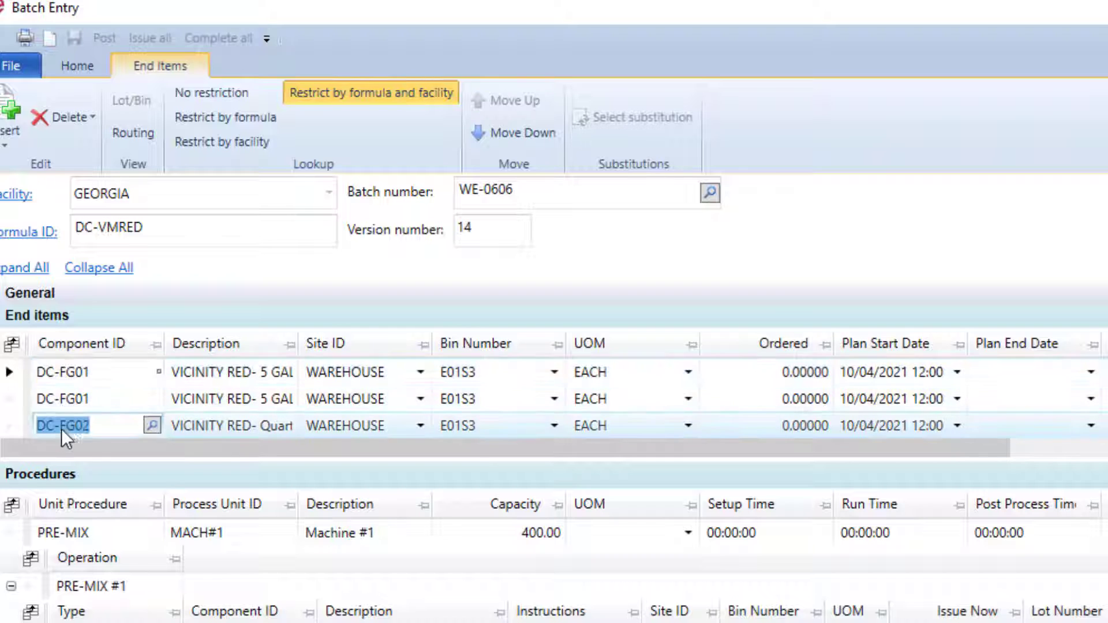
pyautogui.click(73, 399)
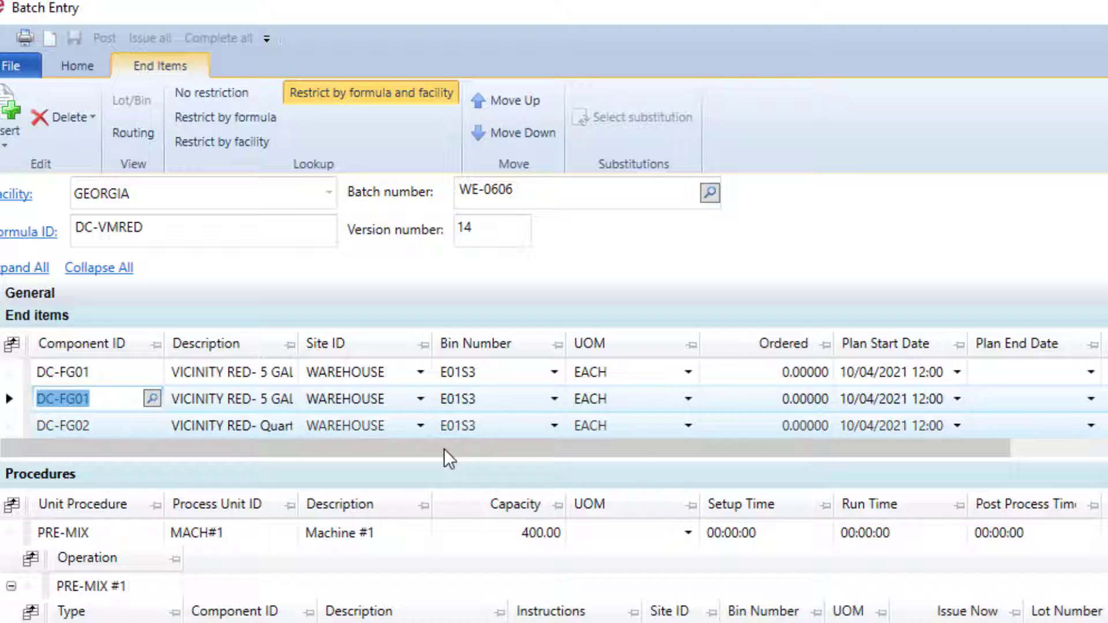
pyautogui.click(860, 372)
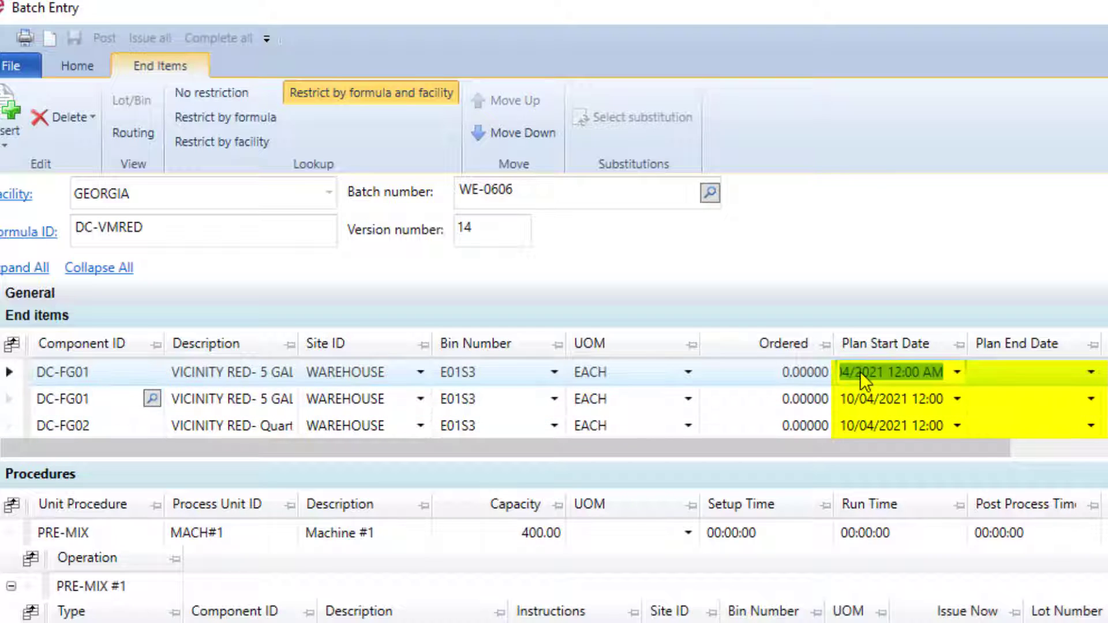
pyautogui.click(867, 400)
pyautogui.click(880, 427)
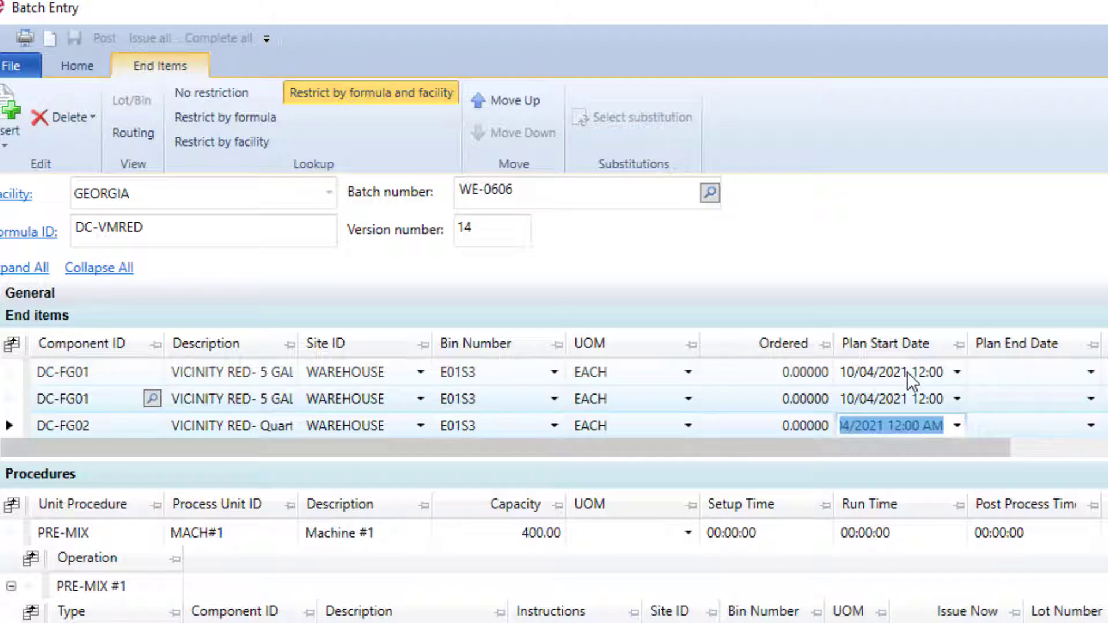
pyautogui.click(151, 293)
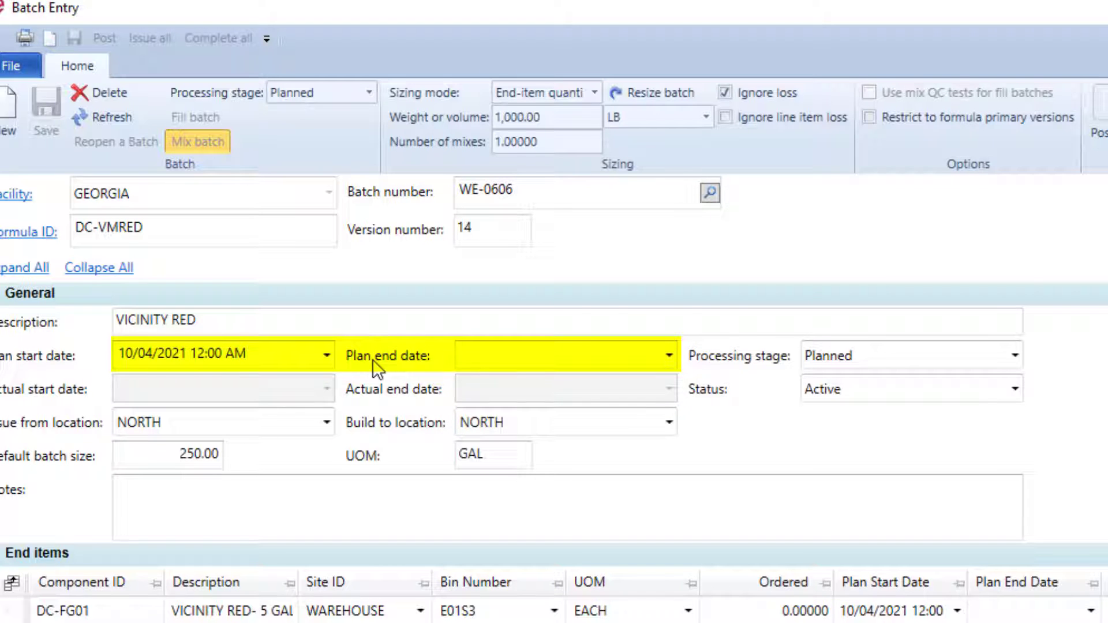
pyautogui.click(332, 297)
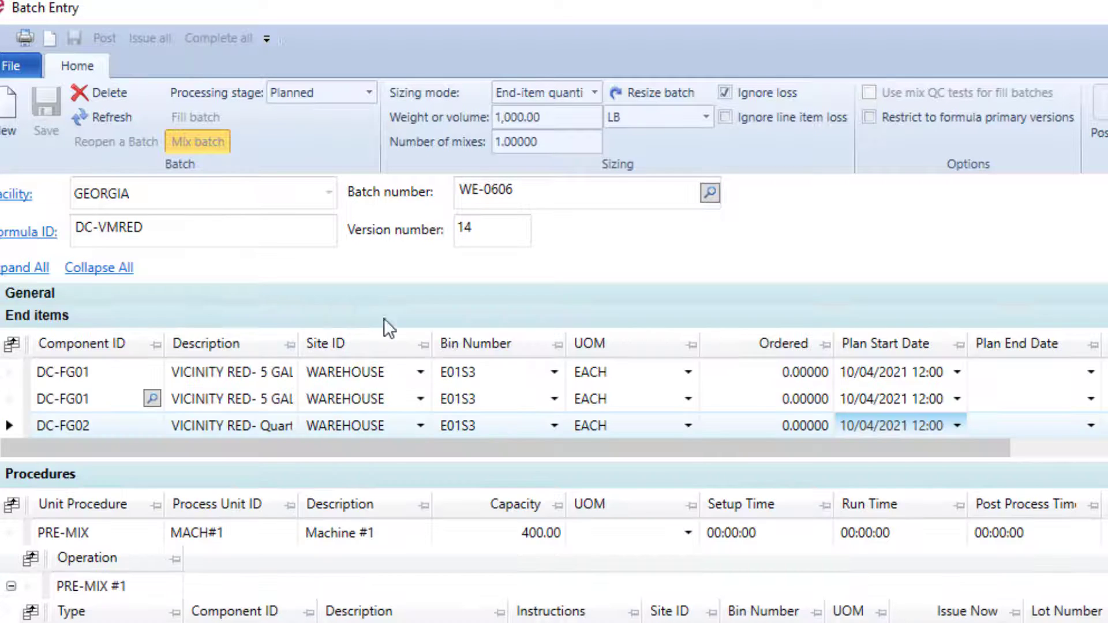
# Set the DC-FG02 plan start to 10/13/2021 and the second DC-FG01 line to 10/12/2021.
pyautogui.click(884, 371)
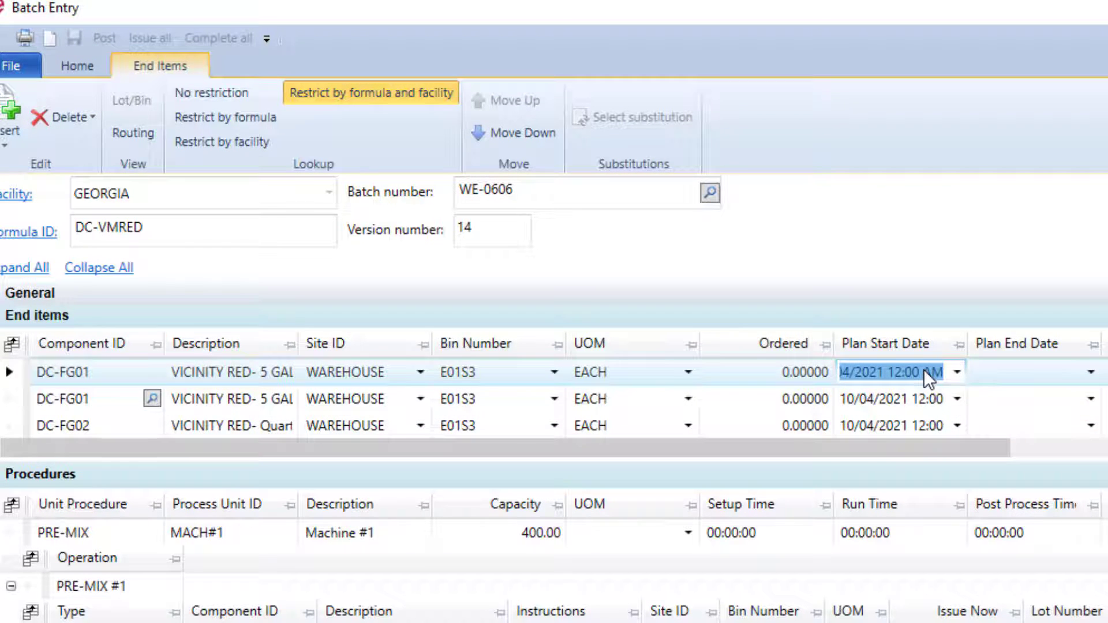
pyautogui.click(920, 428)
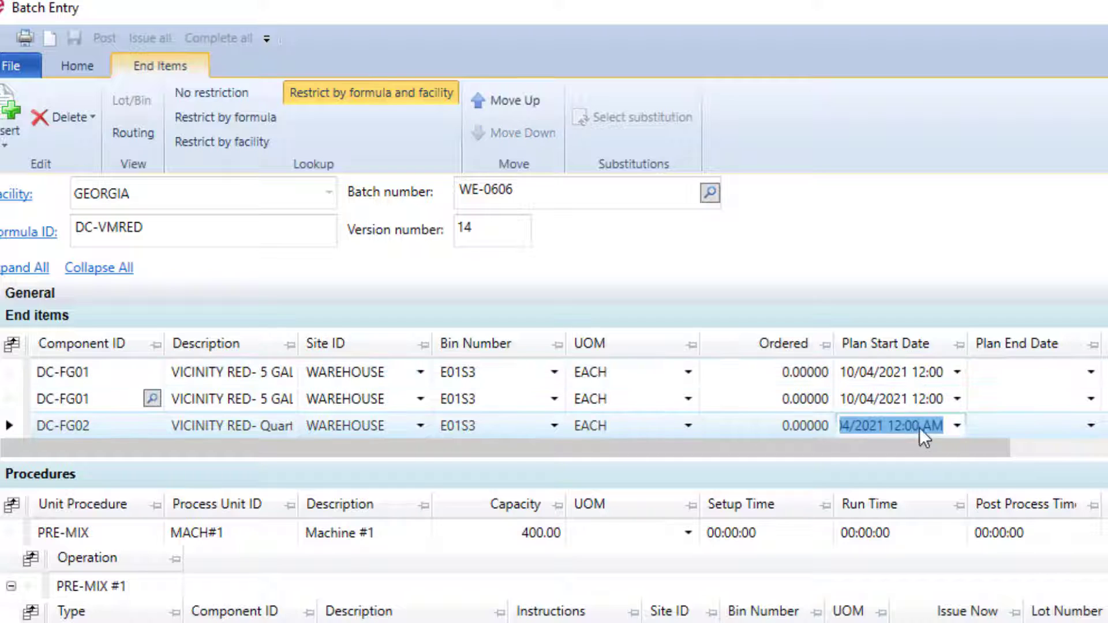
pyautogui.click(958, 426)
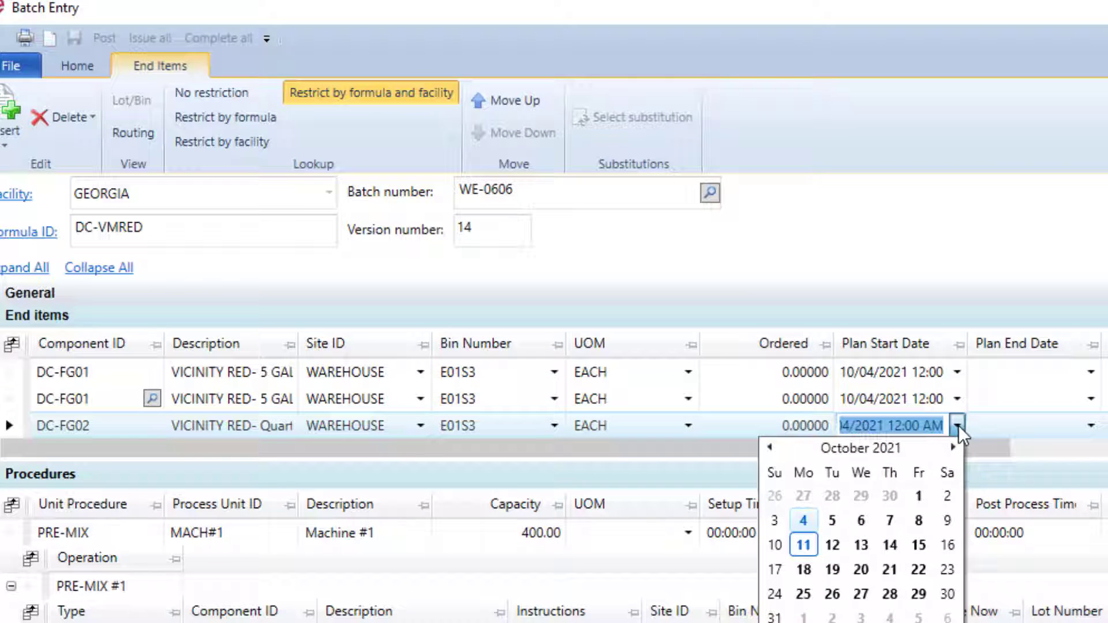
pyautogui.click(861, 546)
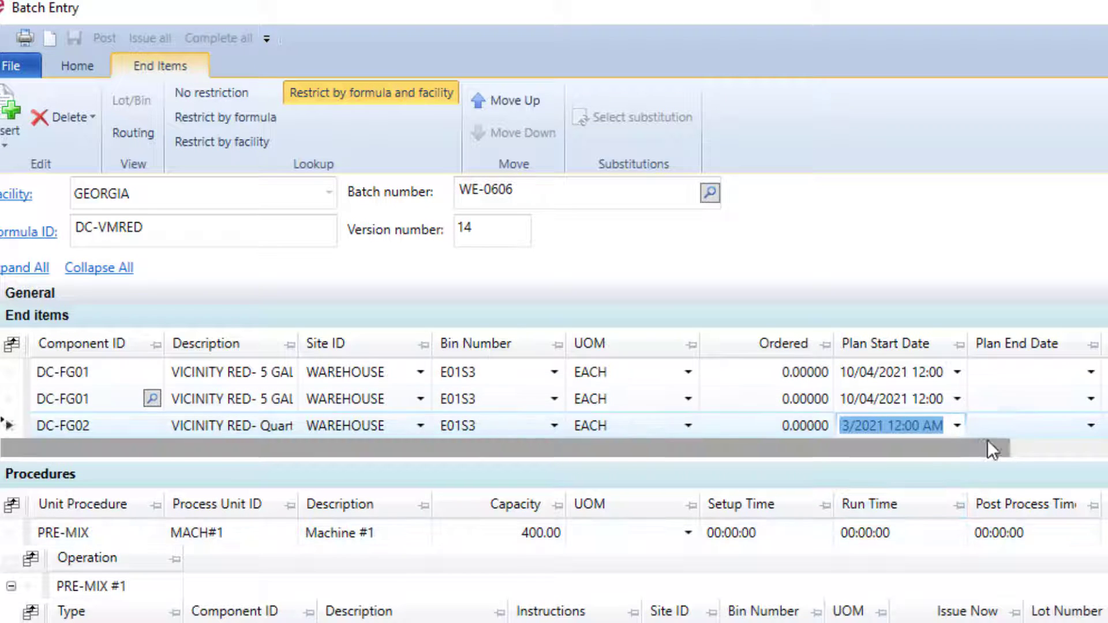
pyautogui.click(203, 421)
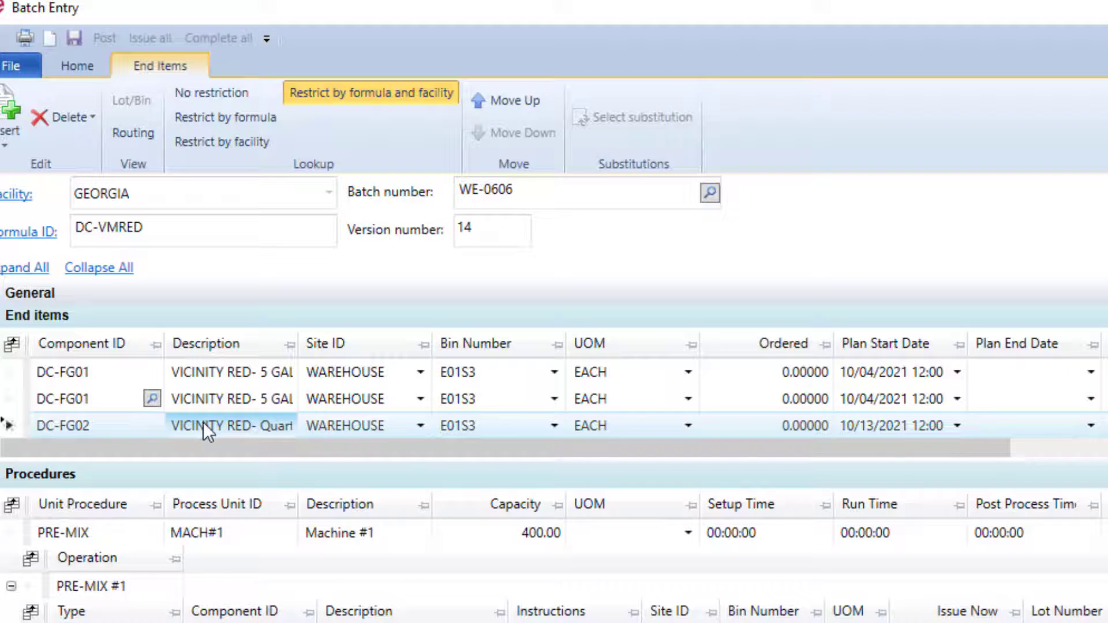
pyautogui.click(878, 400)
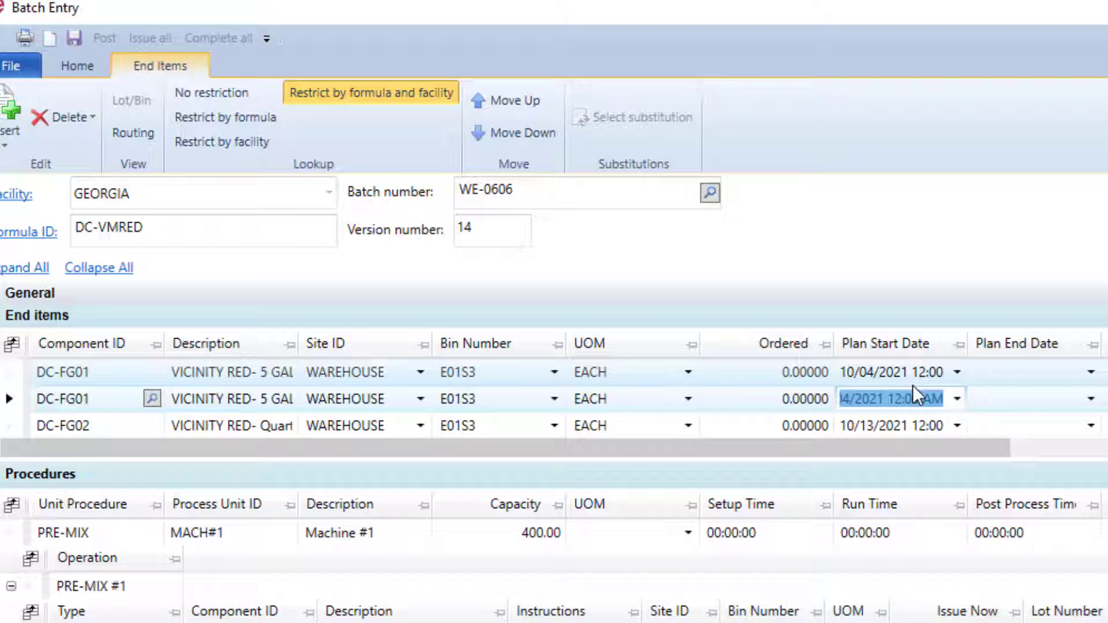
pyautogui.click(957, 399)
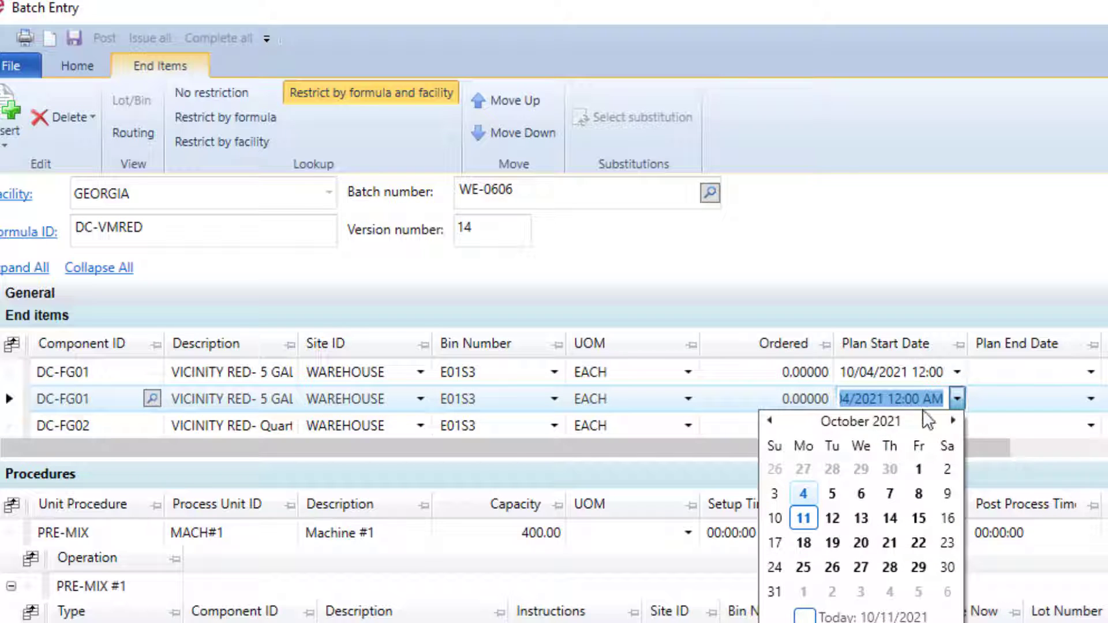
pyautogui.click(832, 518)
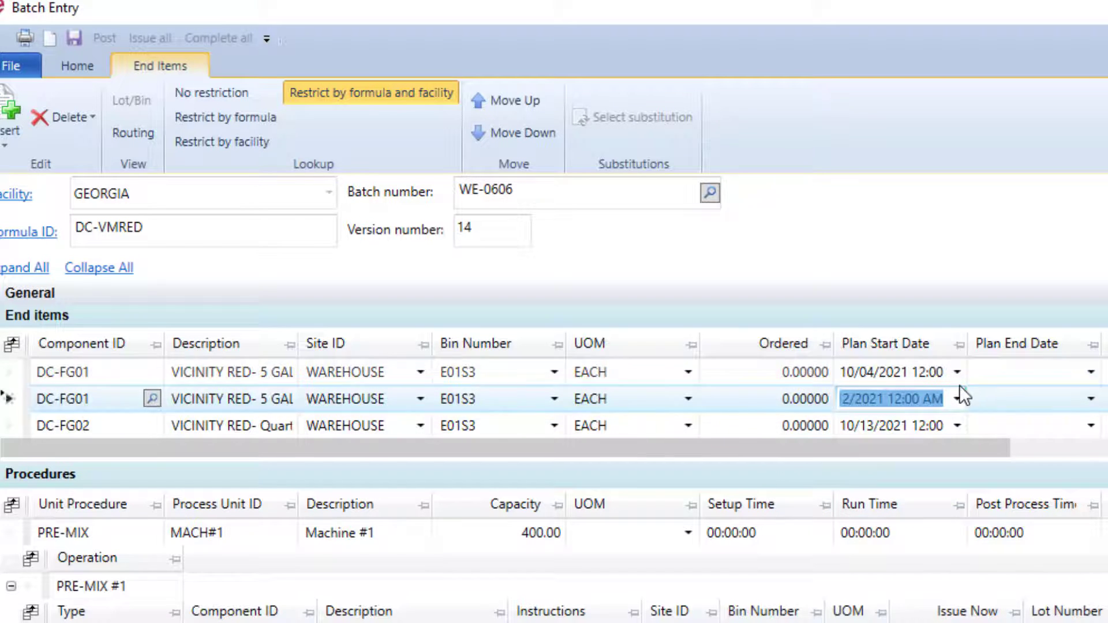
# Enter ordered quantities of 100 and 150 on the two DC-FG01 lines.
pyautogui.click(802, 375)
pyautogui.write('100.')
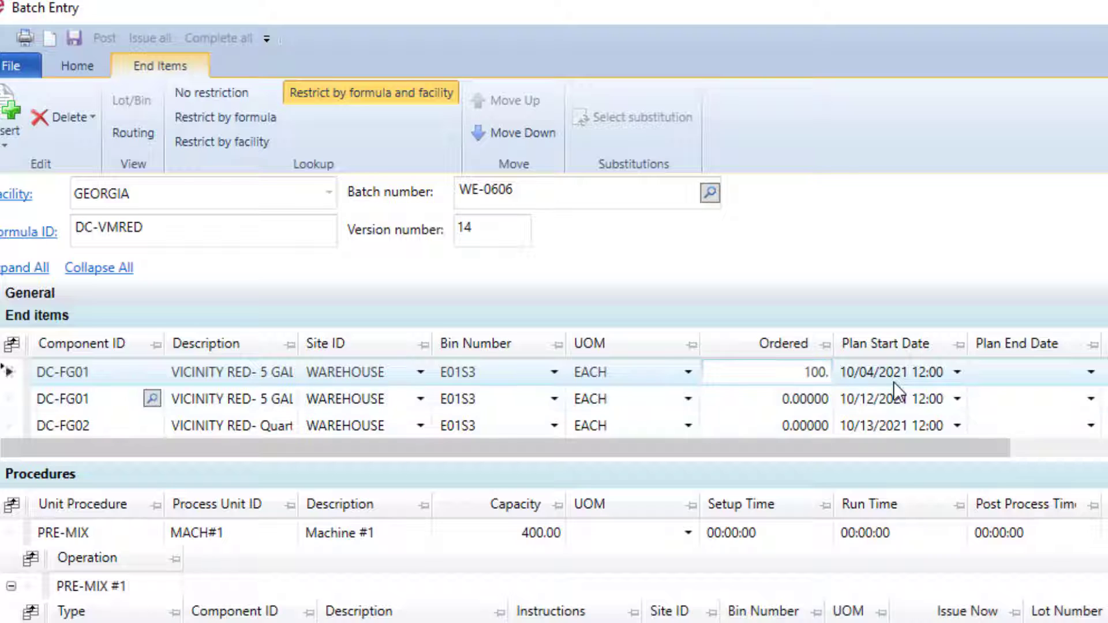
pyautogui.press('Down')
pyautogui.write('150.')
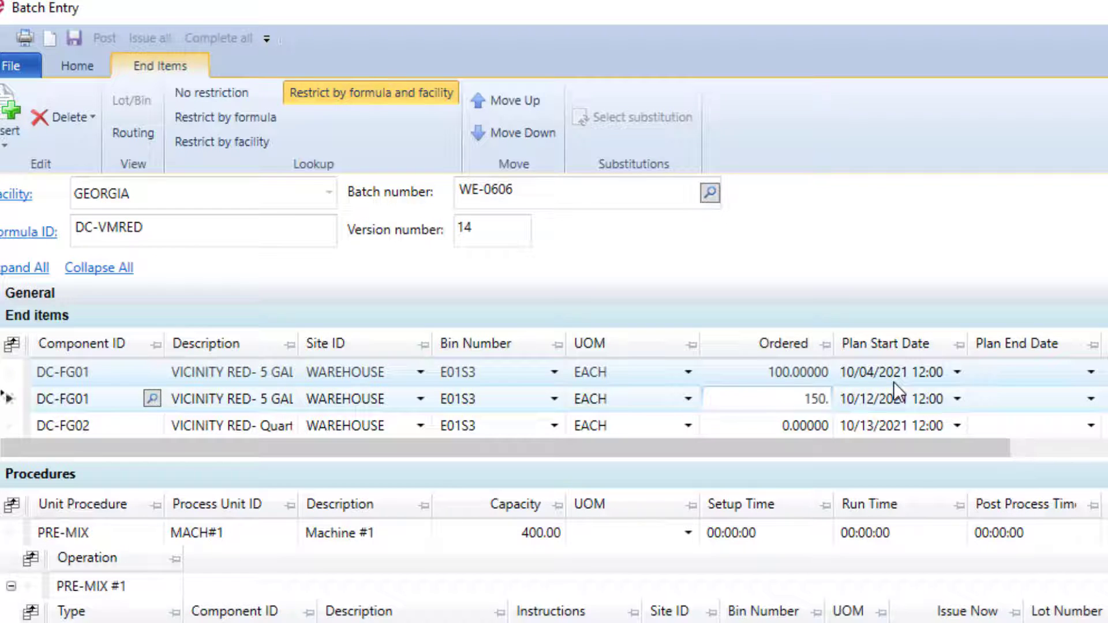
pyautogui.press('Down')
pyautogui.press('Up')
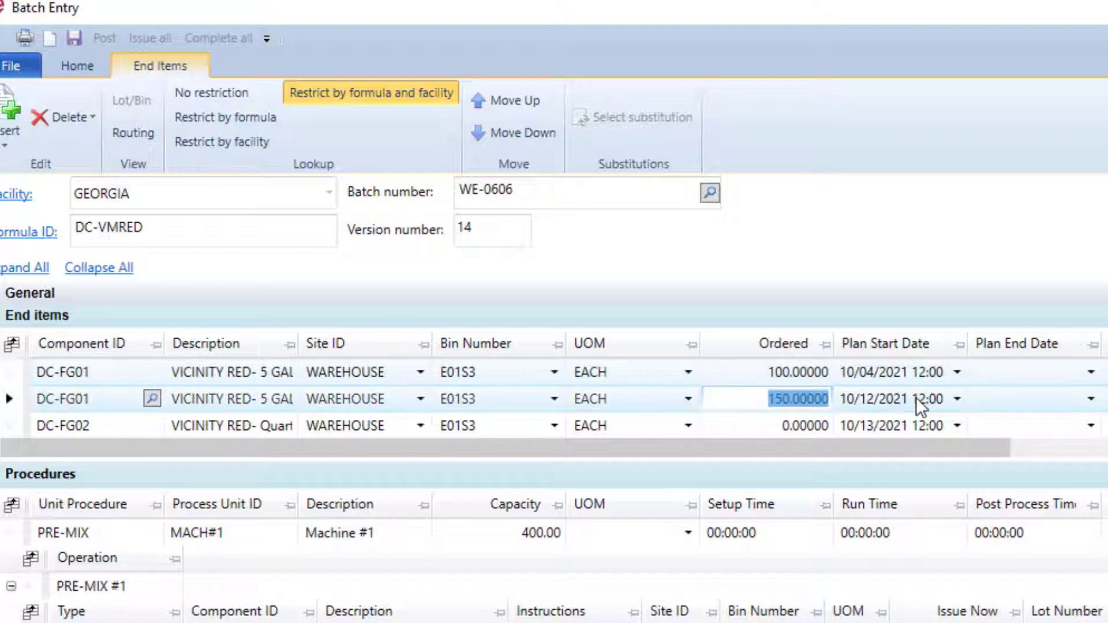
# Confirm the 10/12/2021 start date and close the Batch Entry window.
pyautogui.click(897, 396)
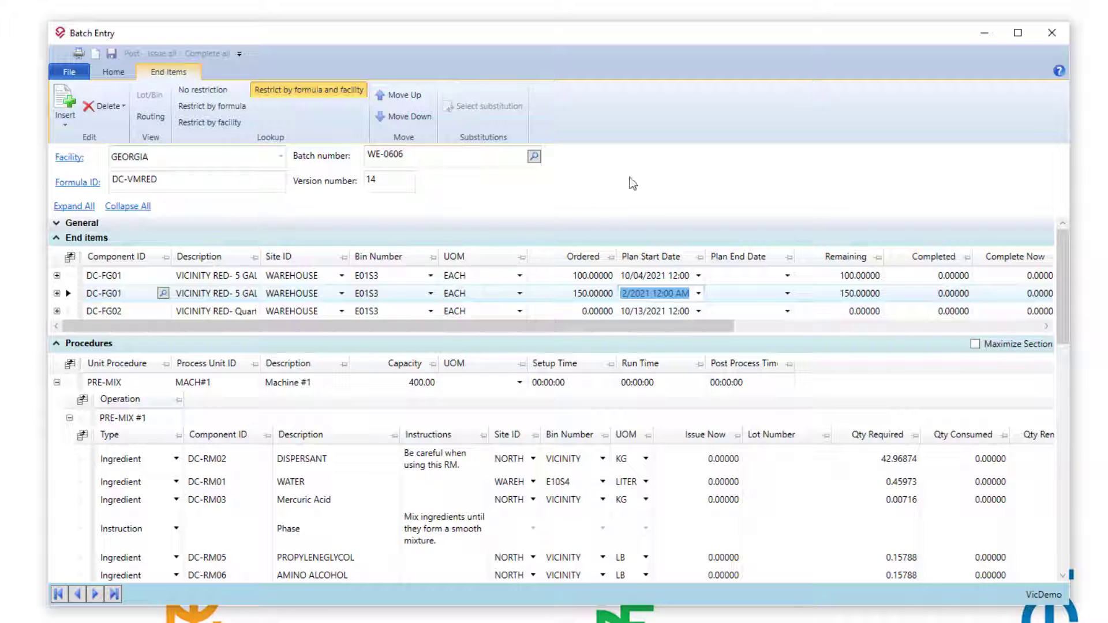
pyautogui.press('Return')
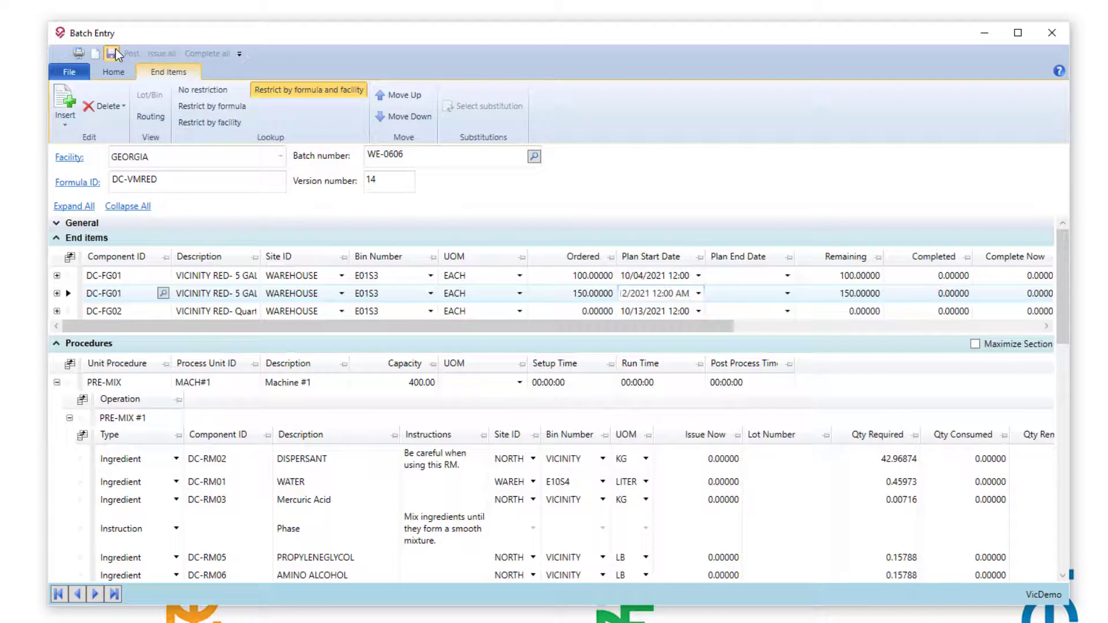
pyautogui.click(1054, 39)
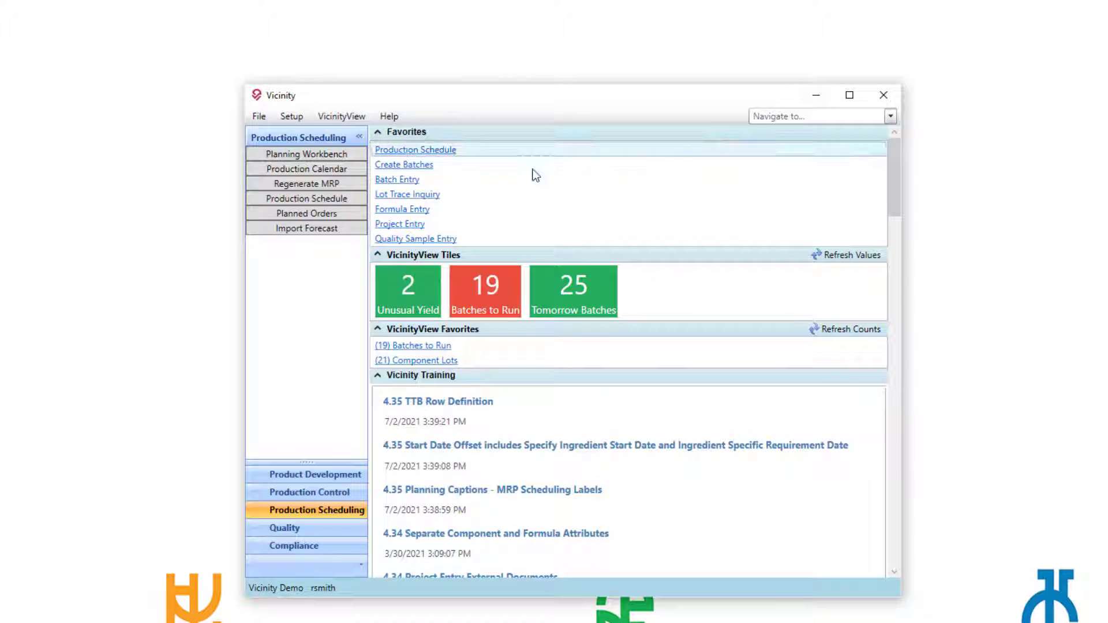
# Open the Production Schedule and inspect planned orders 068378 and 066884.
pyautogui.click(320, 196)
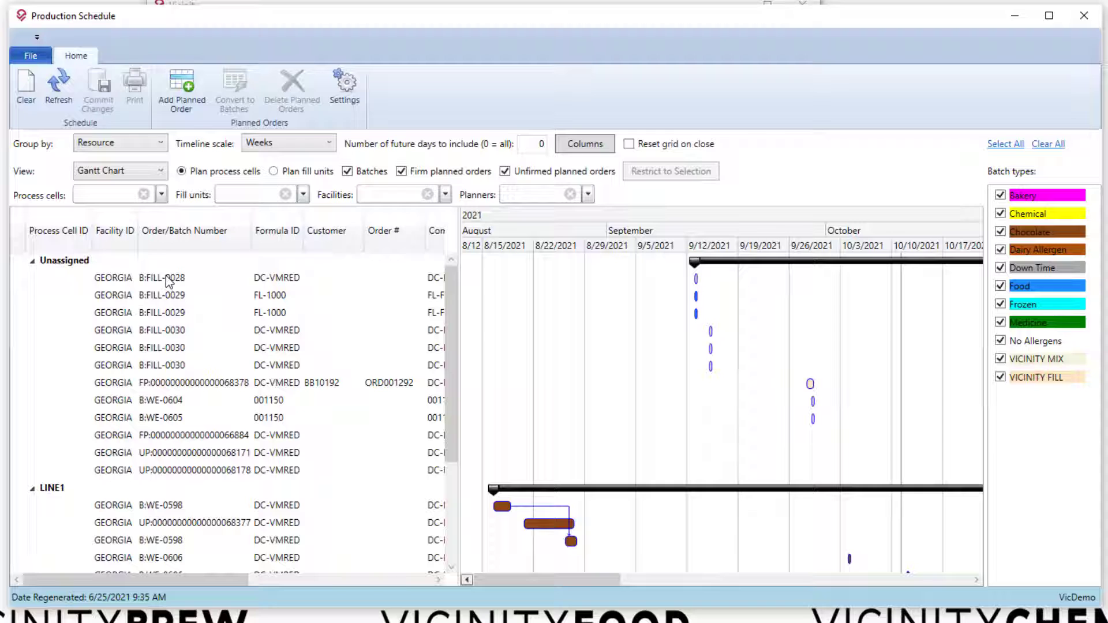
pyautogui.click(179, 385)
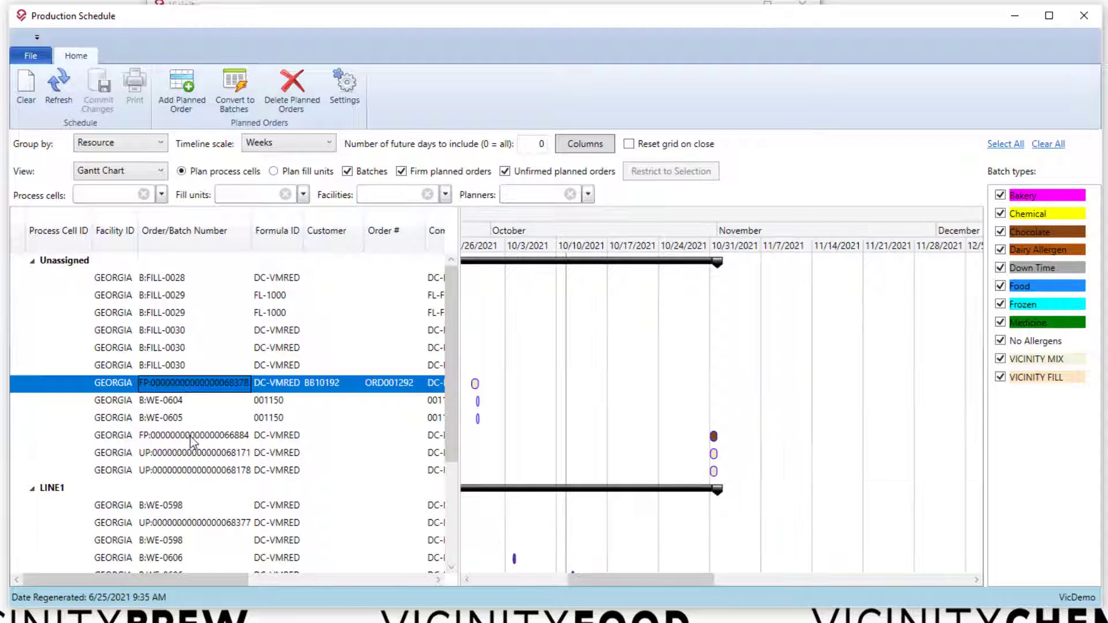
pyautogui.click(190, 438)
pyautogui.click(193, 386)
pyautogui.doubleClick(194, 385)
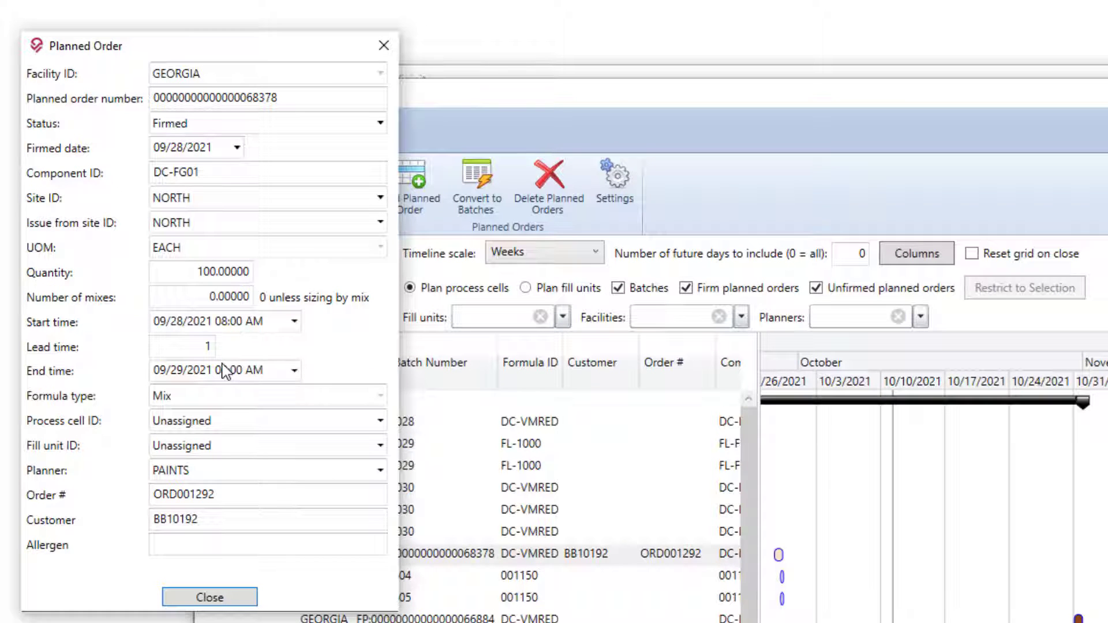
pyautogui.click(385, 45)
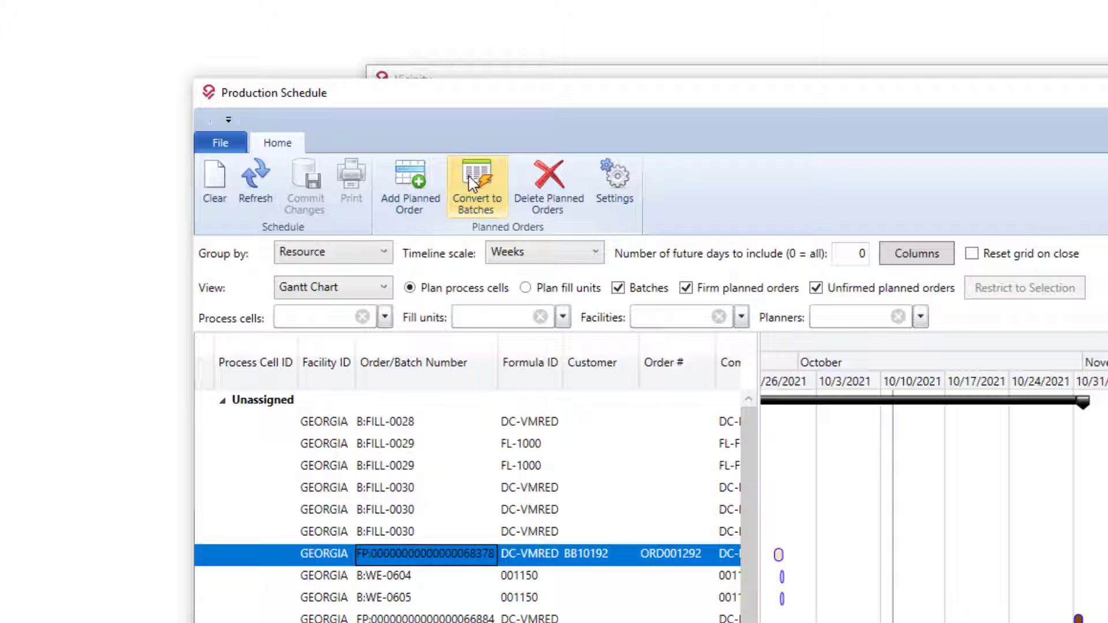
# Select both DC-VMRED FP planned orders, 068378 and 066884, together.
pyautogui.click(452, 618)
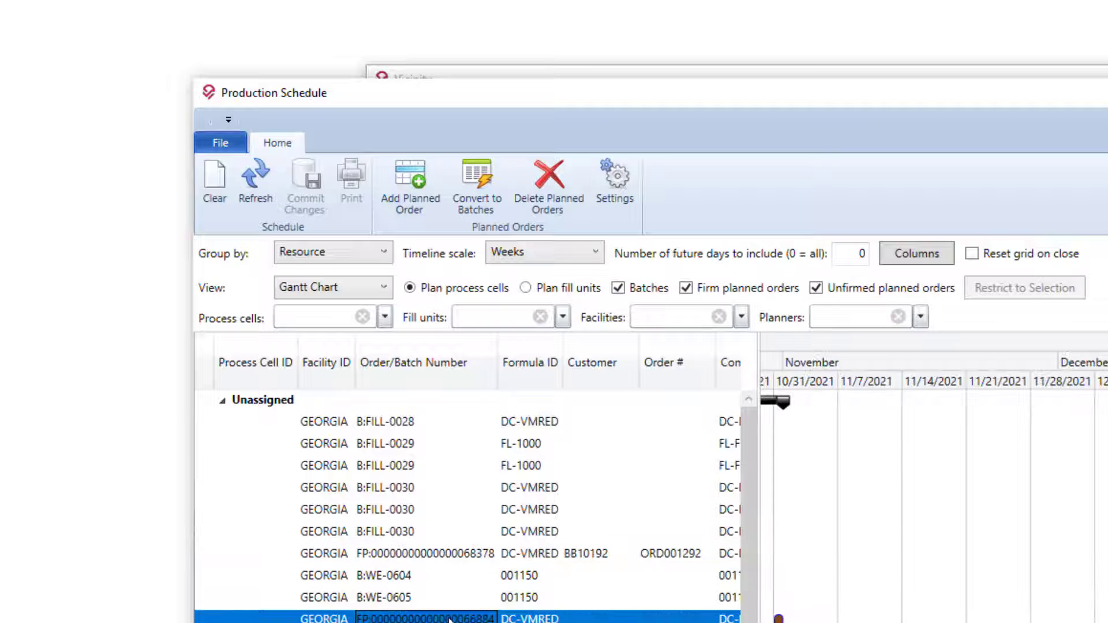
pyautogui.click(442, 556)
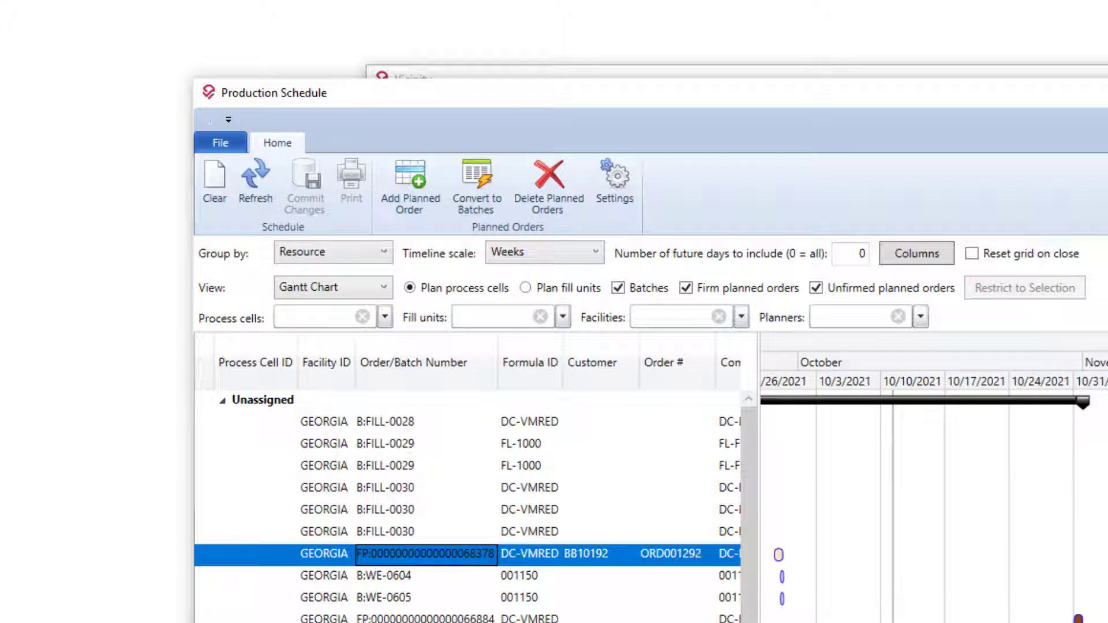
pyautogui.keyDown('ctrl'); pyautogui.click(452, 618); pyautogui.keyUp('ctrl')
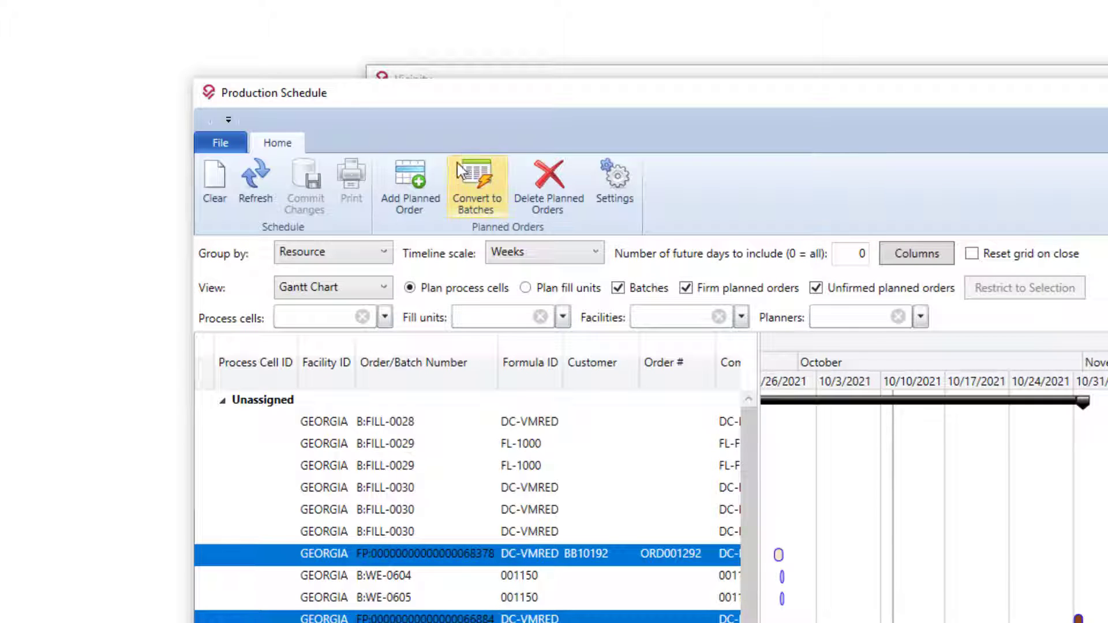
# Convert the selected orders to a Batch Preview and enlarge it to show all three end items.
pyautogui.click(486, 209)
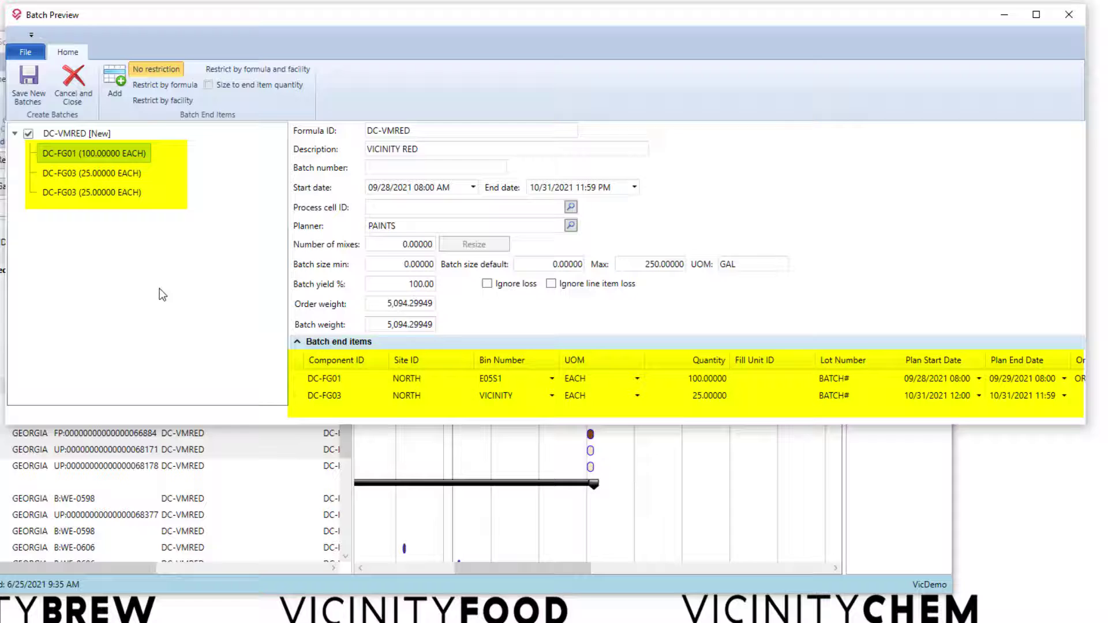
pyautogui.moveTo(413, 424); pyautogui.dragTo(402, 505)
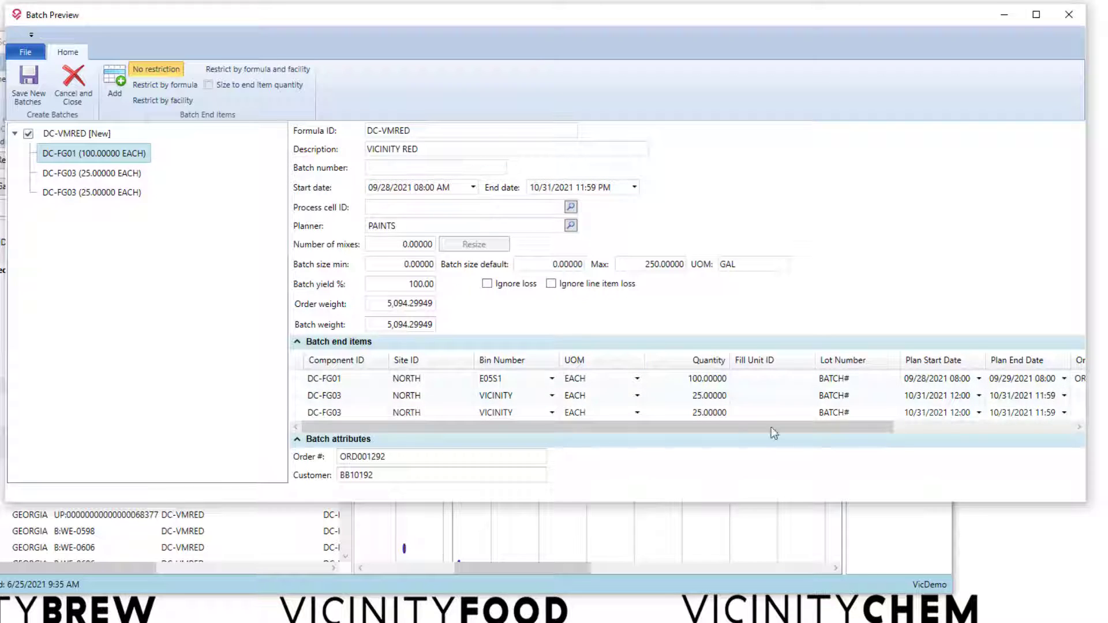
# Inspect each end item's plan start date (09/28/2021, 10/31/2021) and bring Order # into view.
pyautogui.click(934, 382)
pyautogui.click(941, 428)
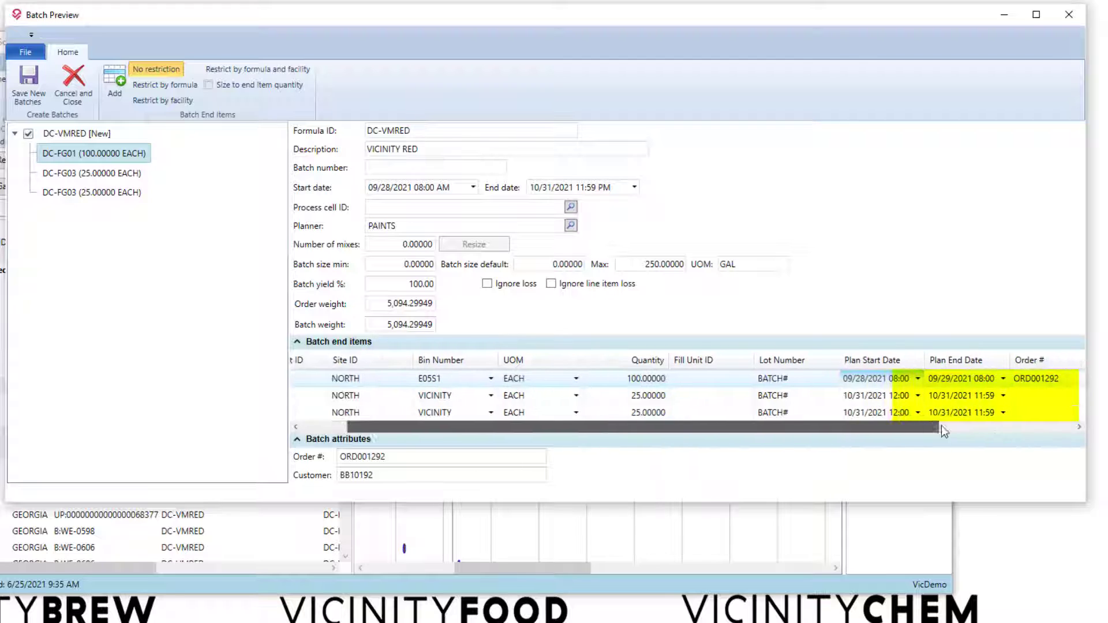
pyautogui.click(849, 398)
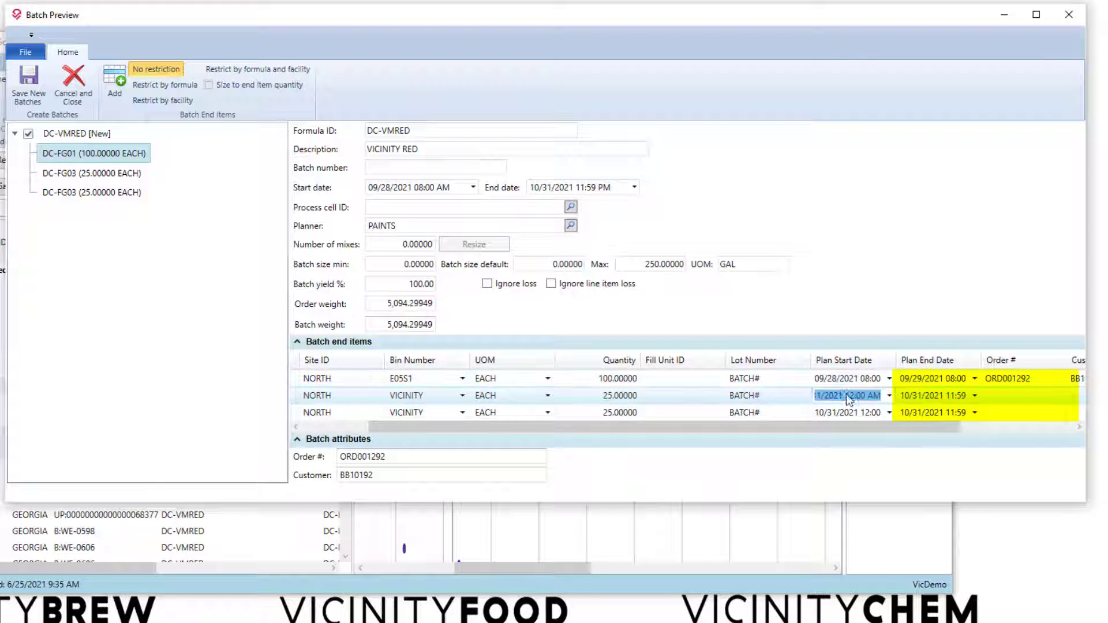
pyautogui.click(846, 413)
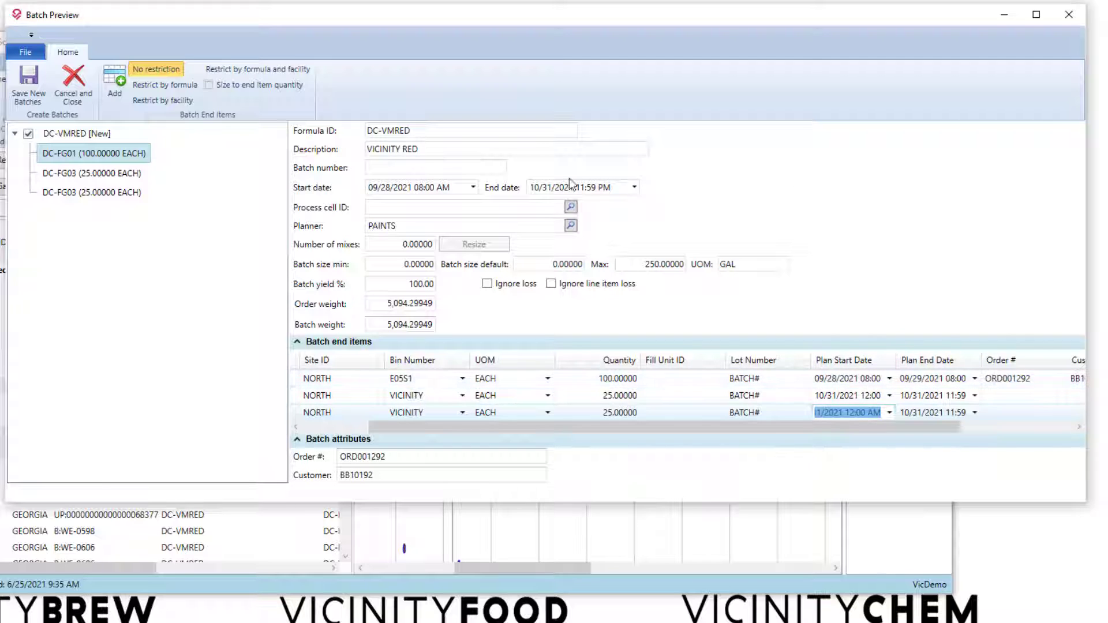
# Close the preview and schedule, then preview a batch from the Sep 28 order in Production Calendar.
pyautogui.click(1069, 17)
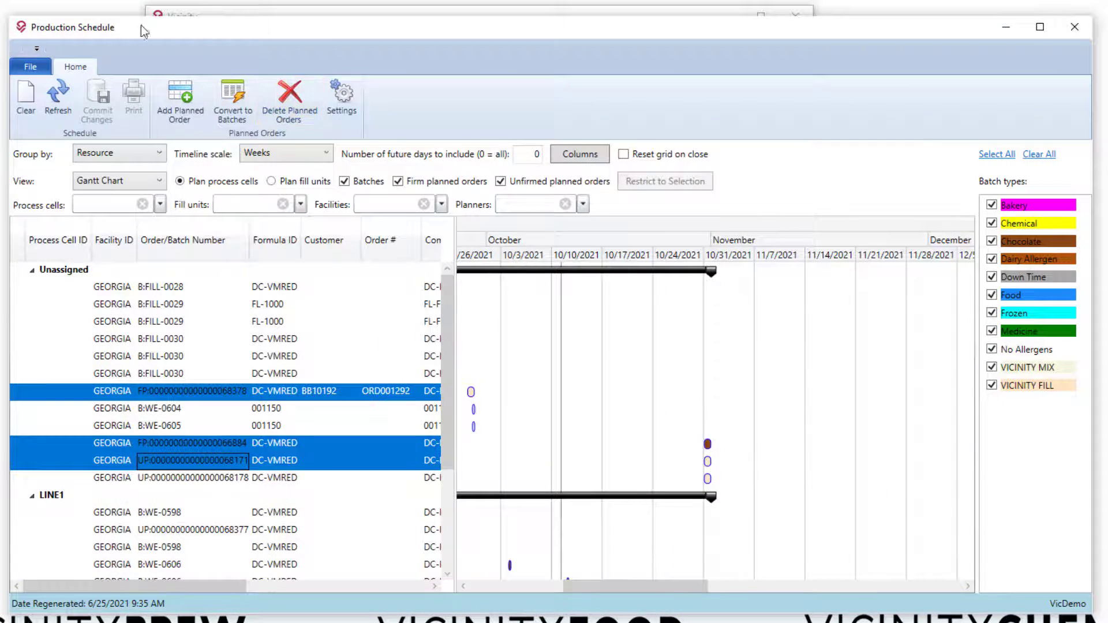
pyautogui.click(1083, 34)
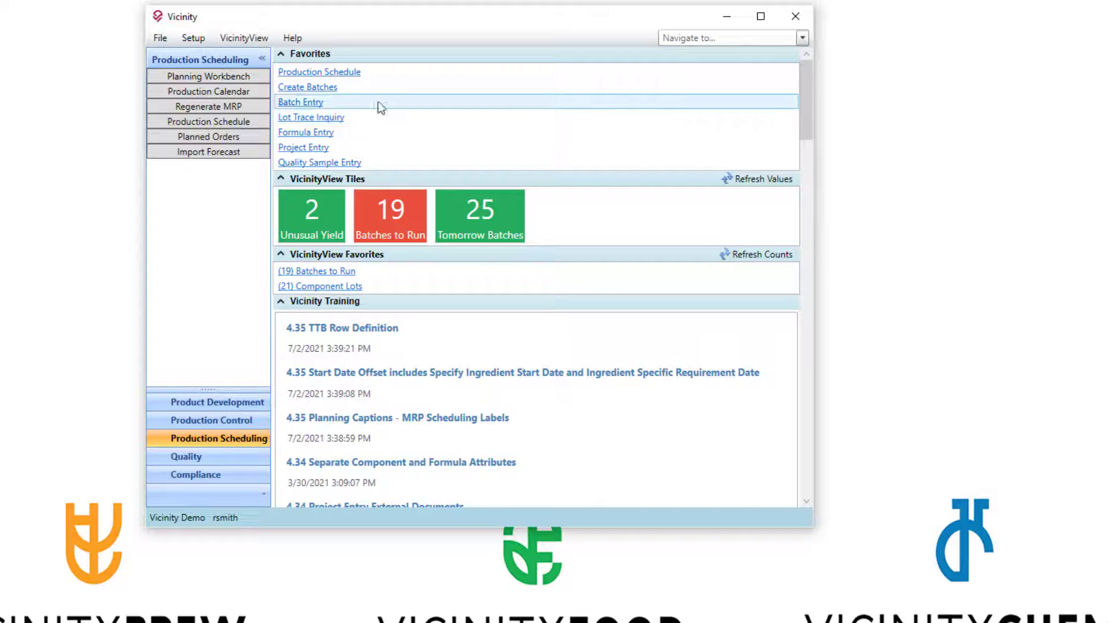
pyautogui.click(219, 90)
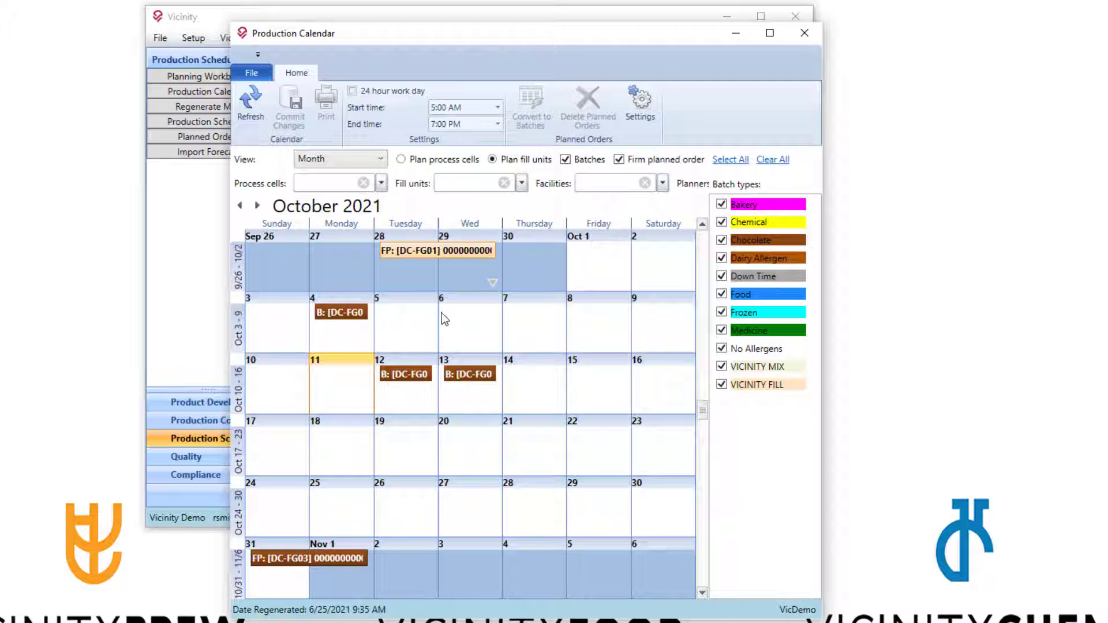
pyautogui.doubleClick(420, 254)
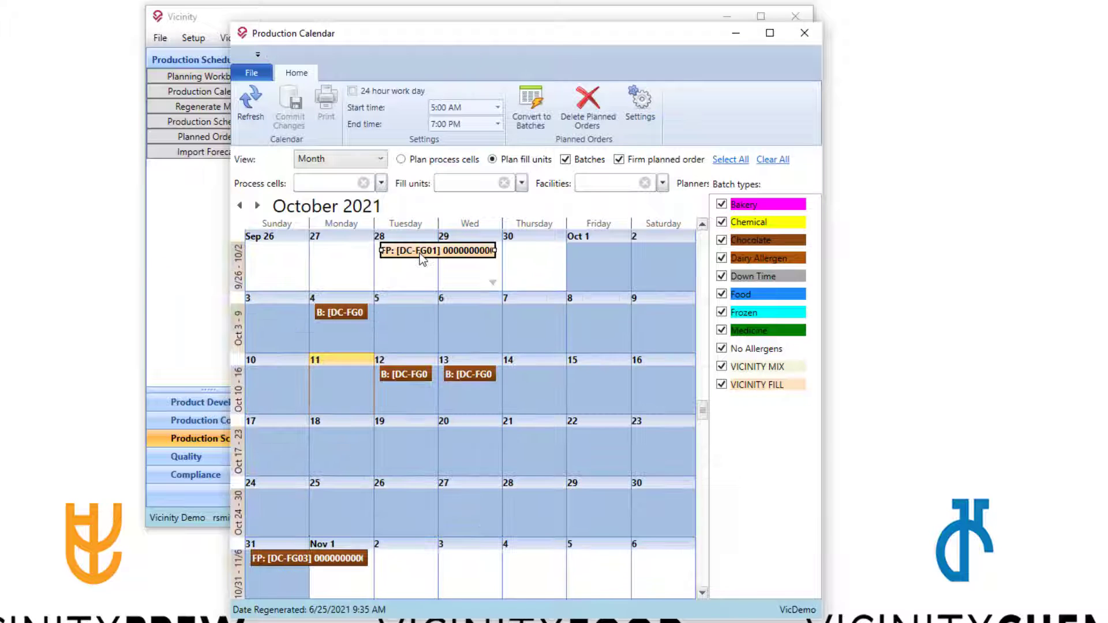
pyautogui.click(219, 48)
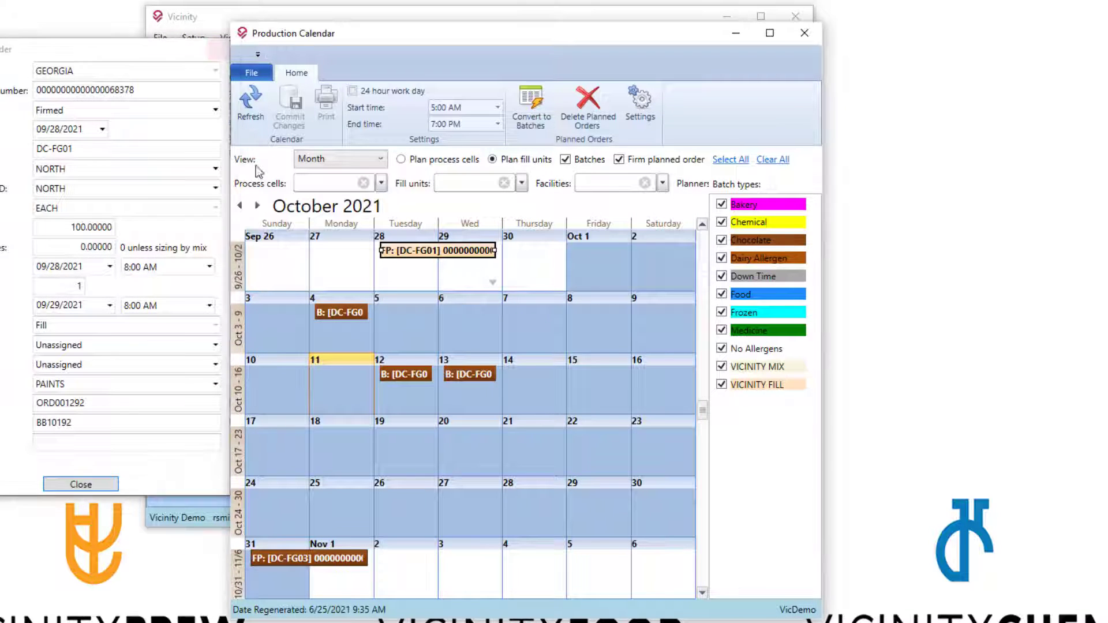
pyautogui.click(534, 113)
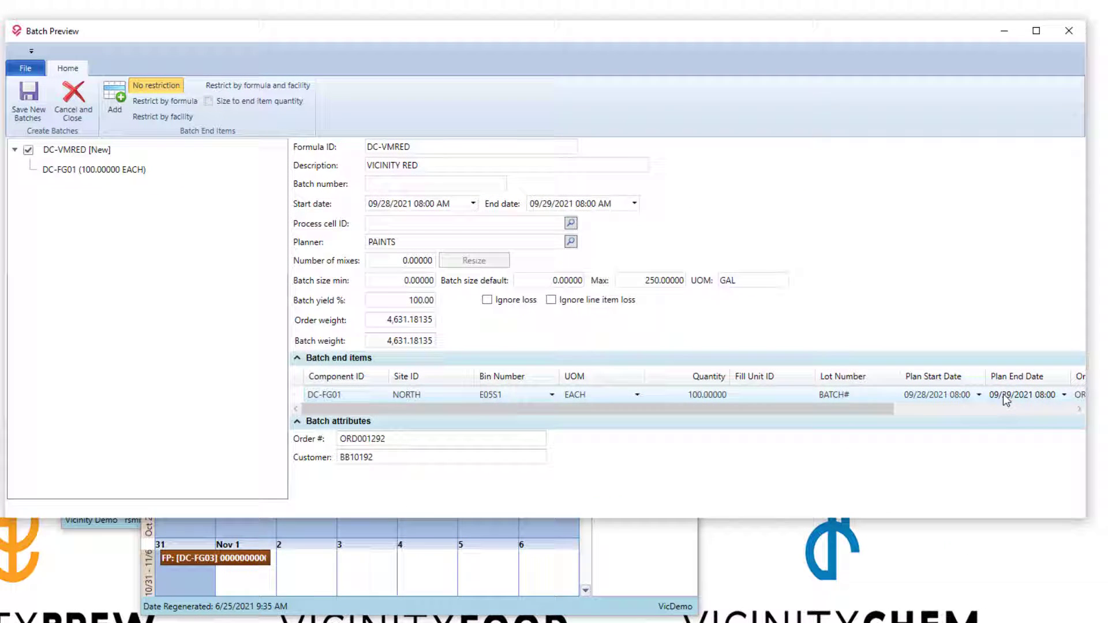
# Close the preview and calendar, open Production Control > Create Batches, and refresh the planned orders.
pyautogui.click(1070, 32)
pyautogui.click(681, 64)
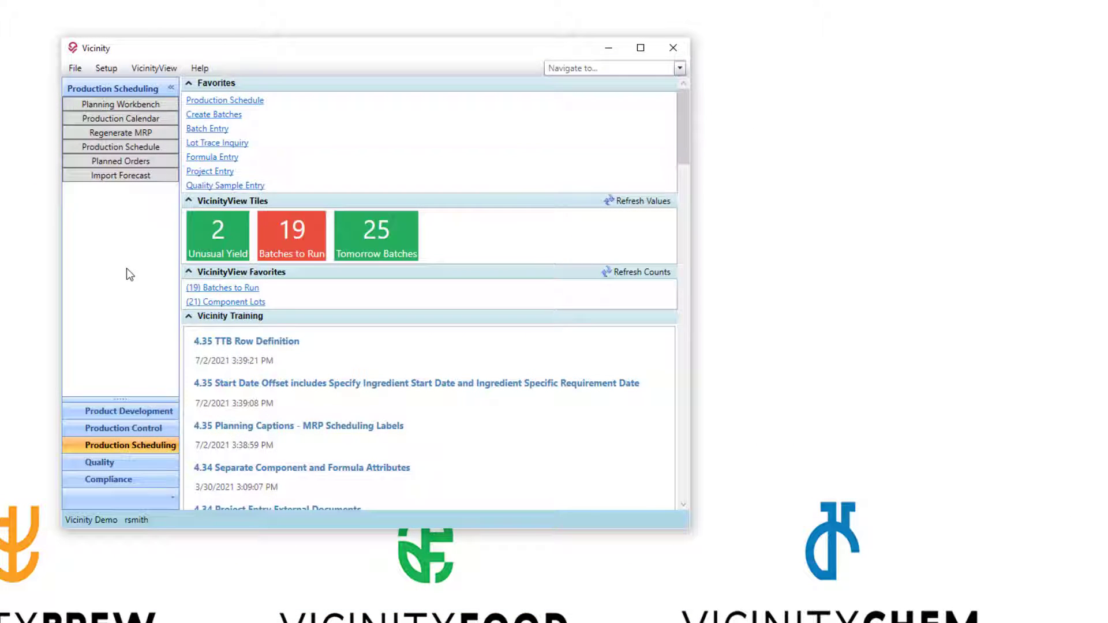
pyautogui.click(149, 416)
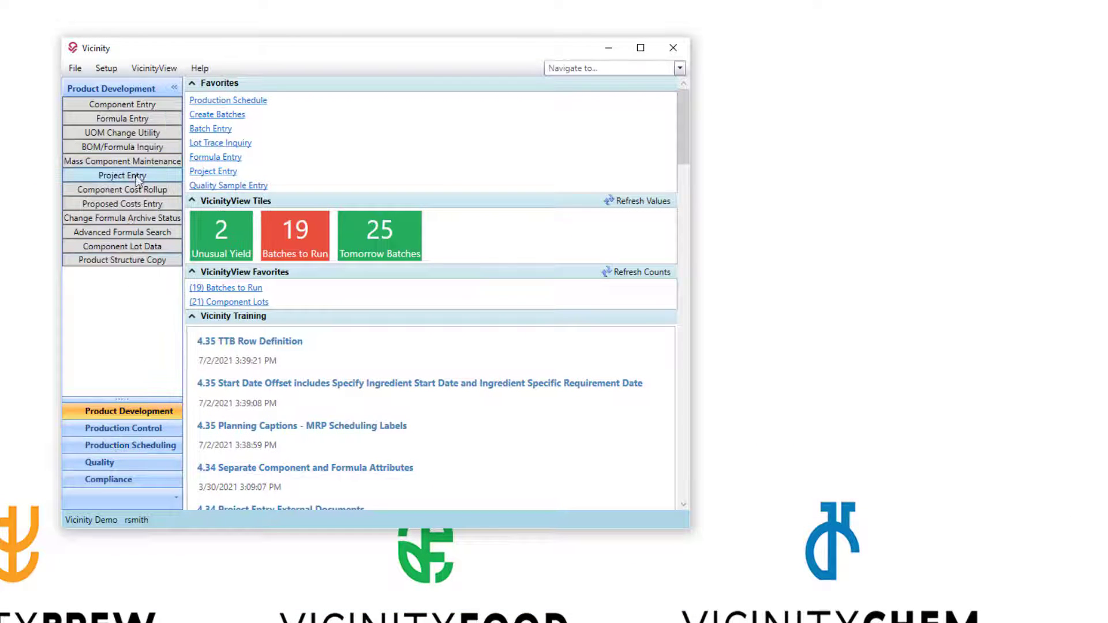
pyautogui.click(137, 429)
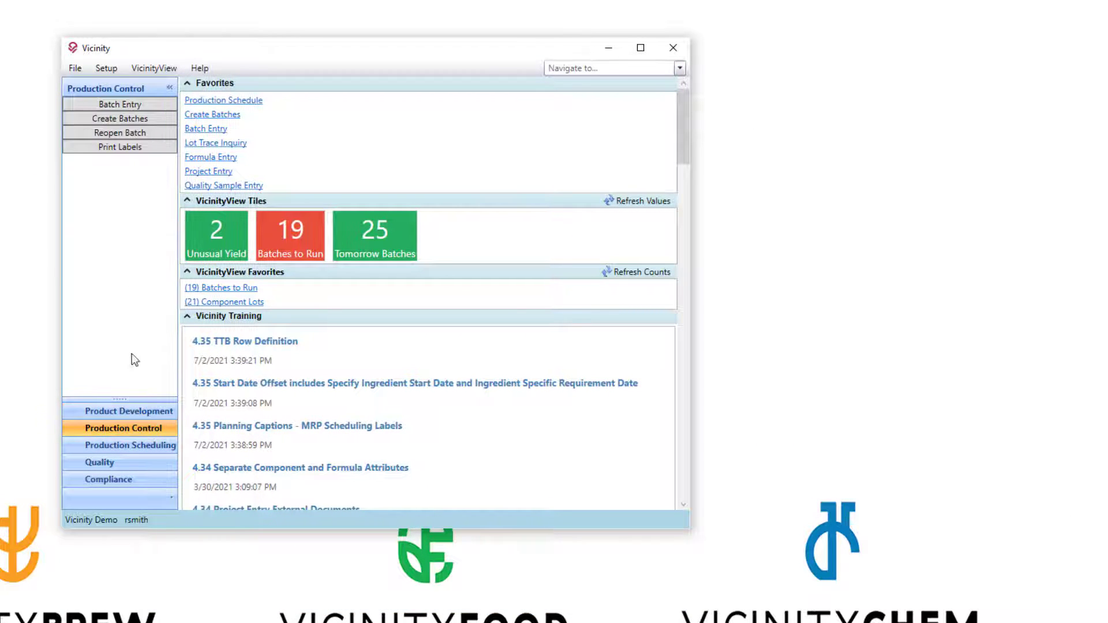
pyautogui.click(113, 121)
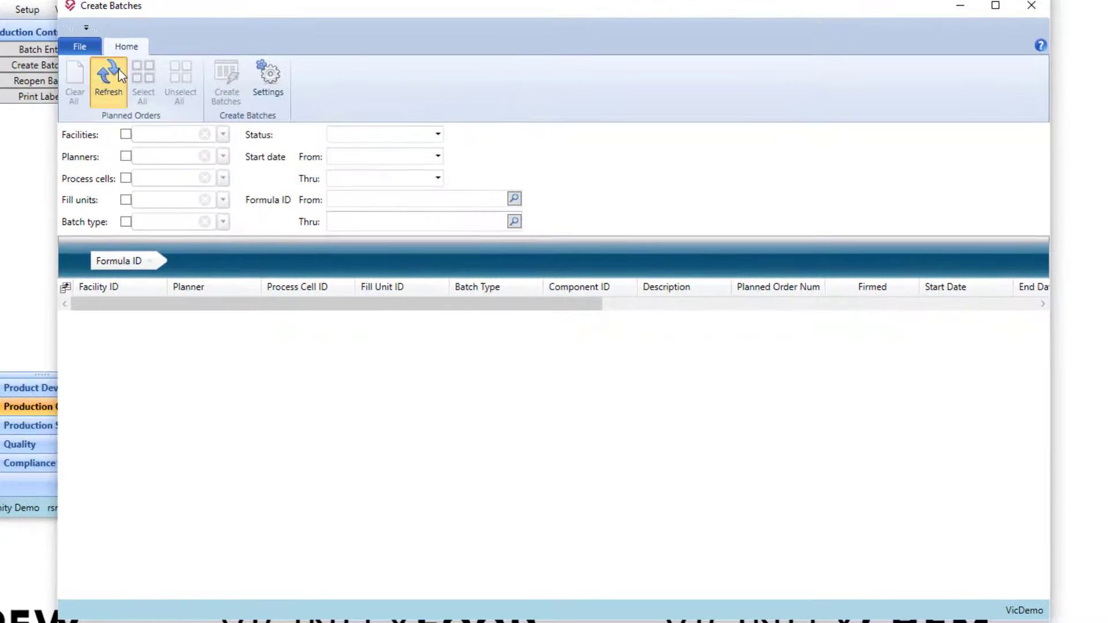
pyautogui.click(109, 75)
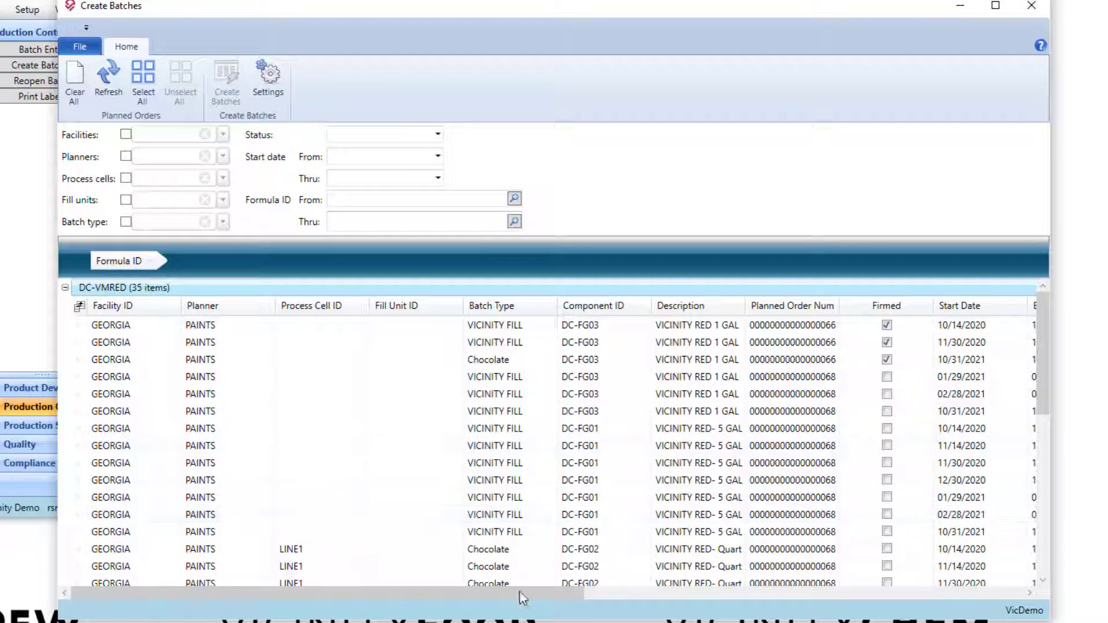
# Tick Selected on the 10/31/2021, 02/28/2021 and 10/14/2020 (999 EACH) orders.
pyautogui.moveTo(523, 589); pyautogui.dragTo(732, 601)
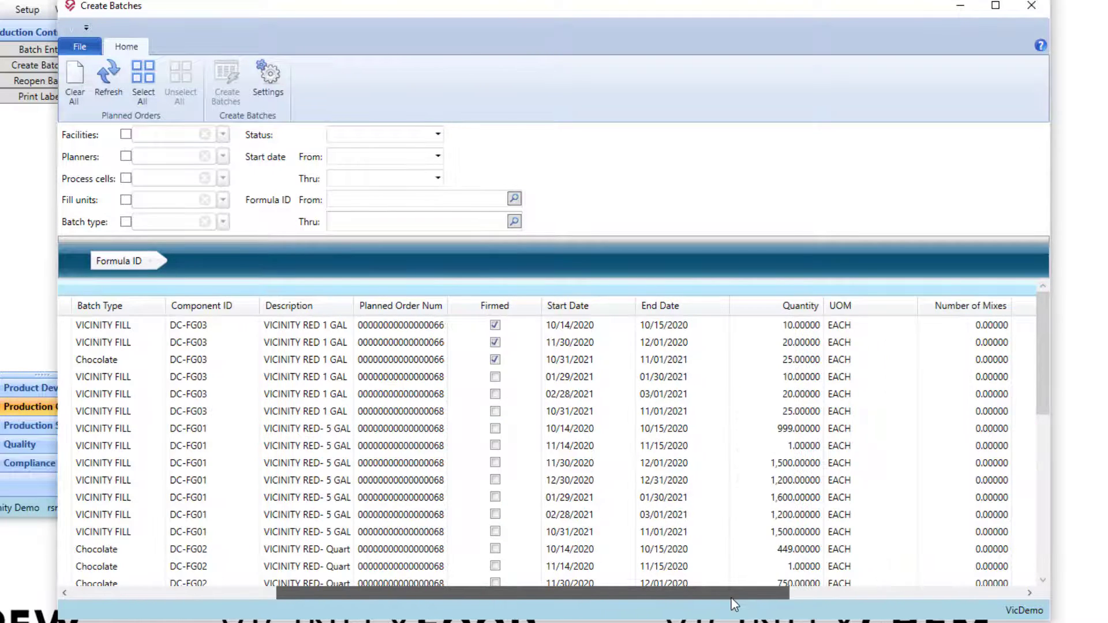
pyautogui.moveTo(646, 591); pyautogui.dragTo(860, 594)
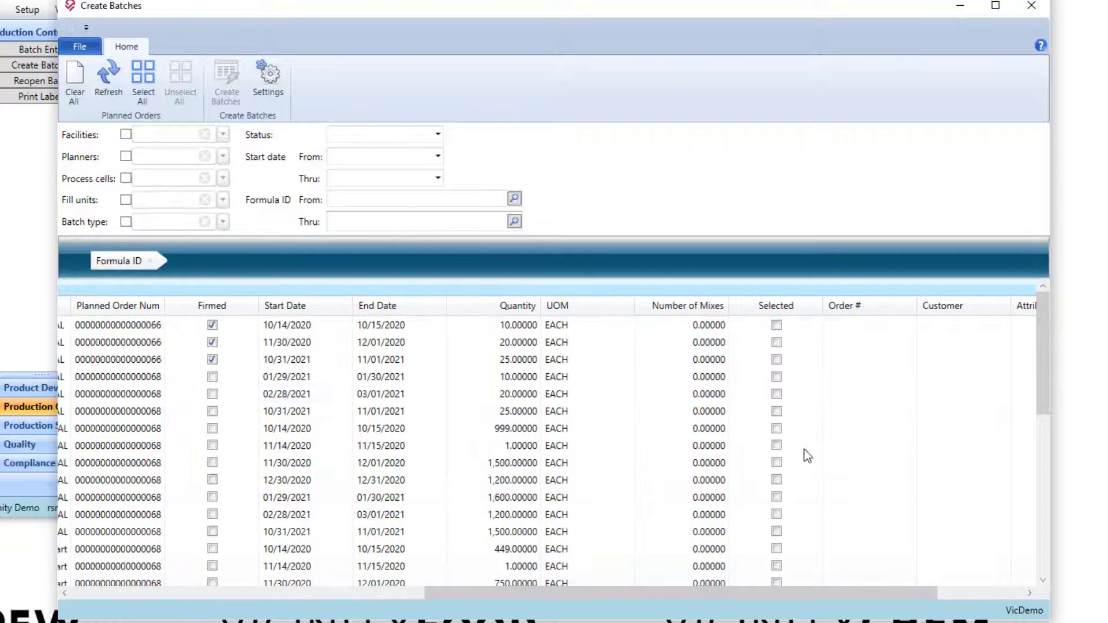
pyautogui.click(777, 412)
pyautogui.click(777, 395)
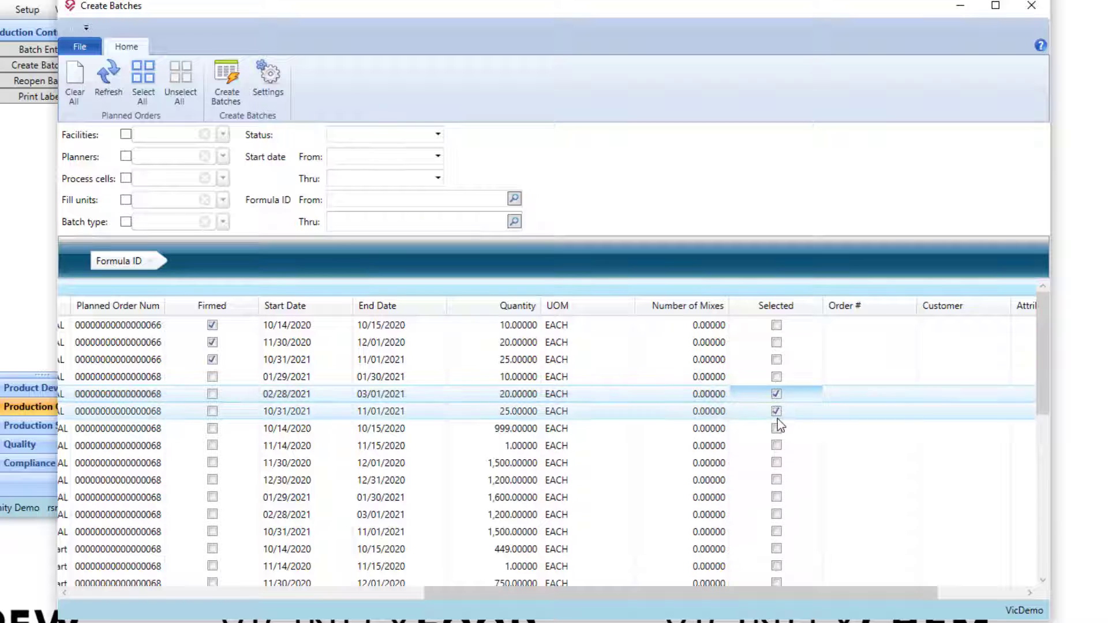
pyautogui.click(777, 428)
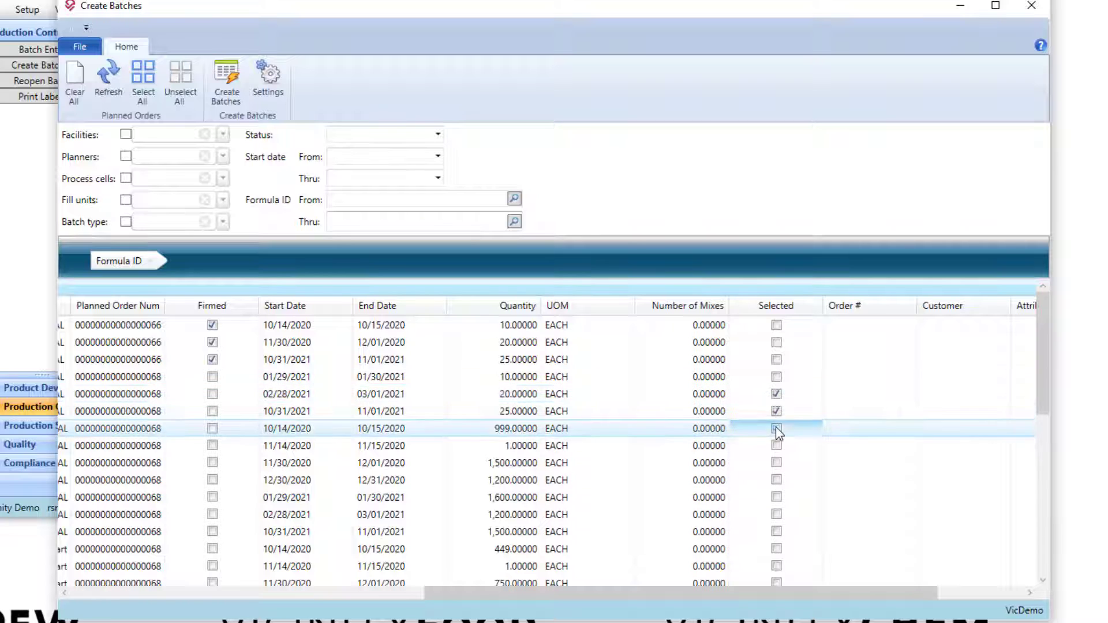
pyautogui.click(223, 102)
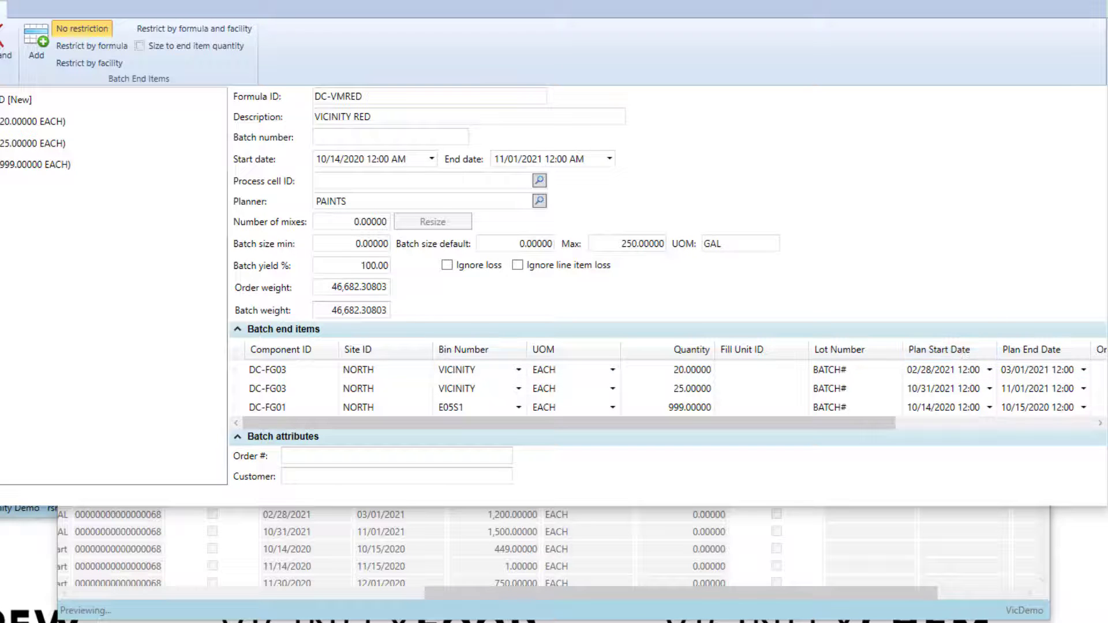
pyautogui.press('Escape')
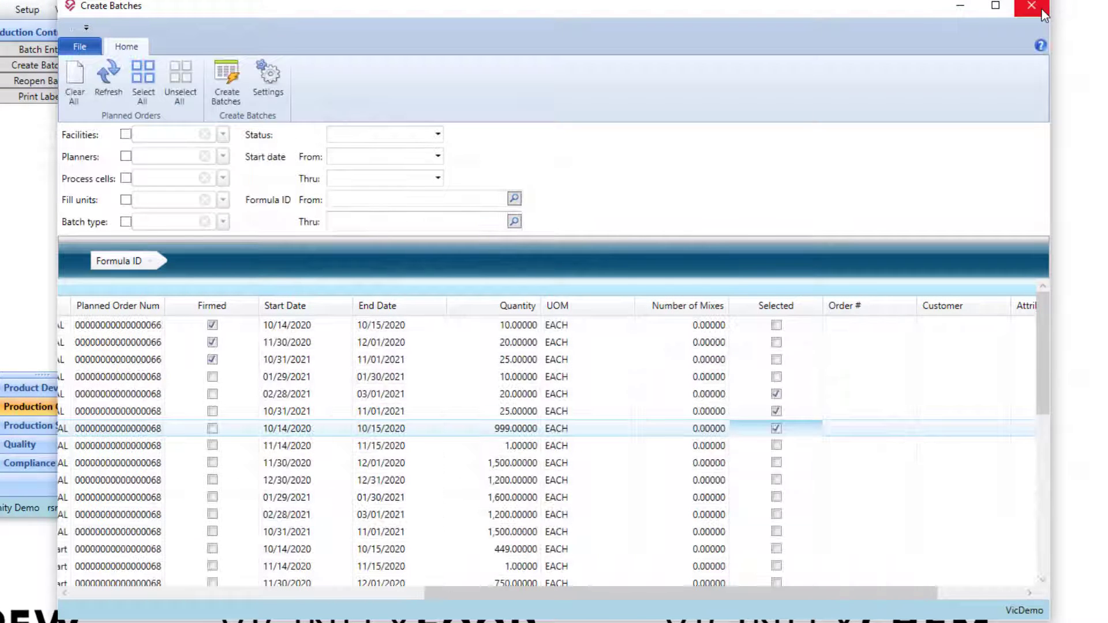
# Close Create Batches, returning to the Production Control functions on the main window.
pyautogui.click(1007, 17)
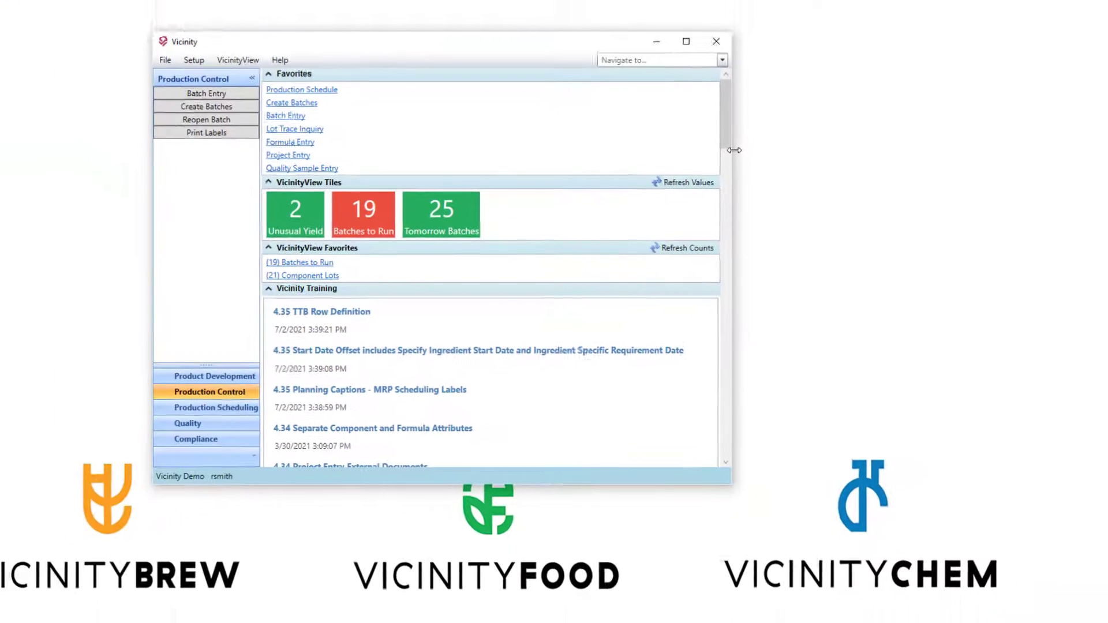